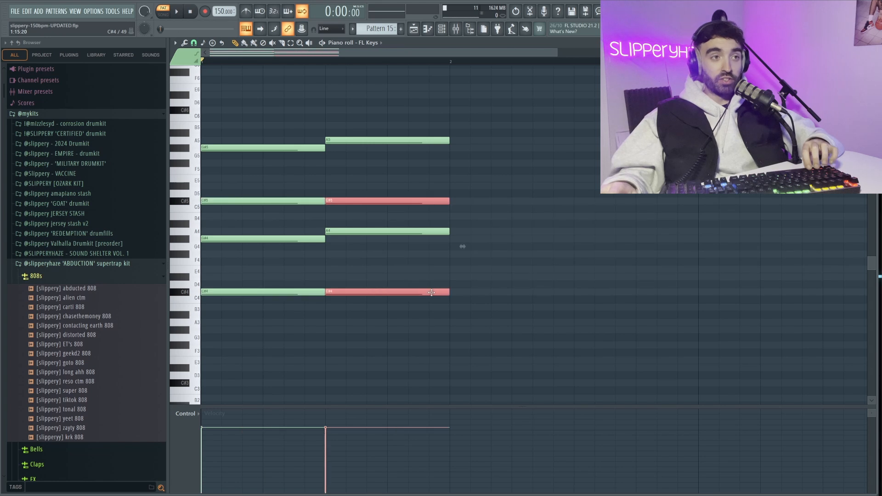
# Duplicate the one-bar, two-chord progression in the FL Keys piano roll until it fills eight bars.
pyautogui.moveTo(523, 318); pyautogui.dragTo(324, 140)
pyautogui.scroll(-4, 375, 156)
pyautogui.hotkey('ctrl', 'b')
pyautogui.scroll(-1, 374, 155)
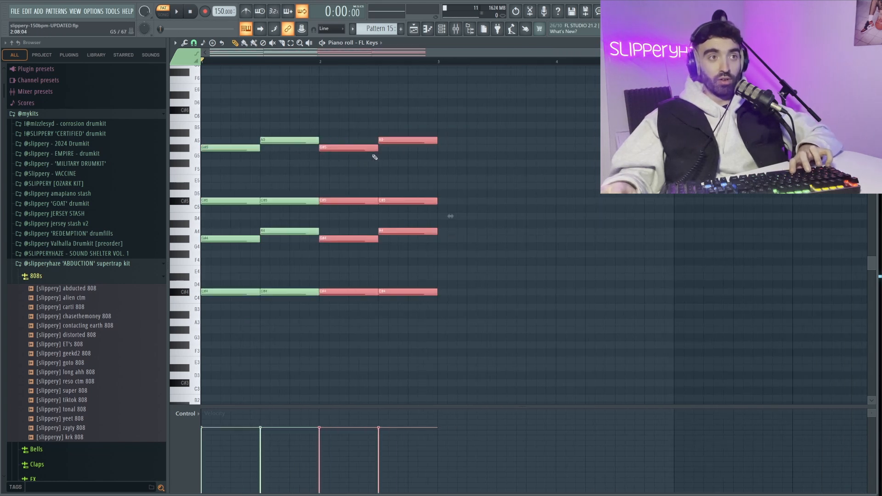
pyautogui.hotkey('ctrl', 'b')
pyautogui.scroll(-2, 413, 172)
pyautogui.hotkey('ctrl', 'b')
pyautogui.hotkey('ctrl', 'b')
pyautogui.hotkey('ctrl', 'b')
pyautogui.scroll(-1, 427, 165)
pyautogui.hotkey('ctrl', 'b')
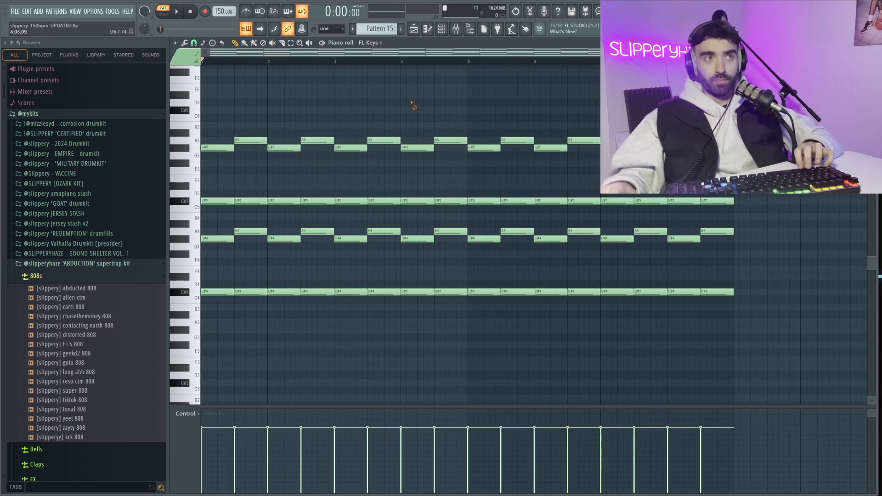
# Play back the extended FL Keys chord progression.
pyautogui.press('space')
pyautogui.scroll(-1, 276, 95)
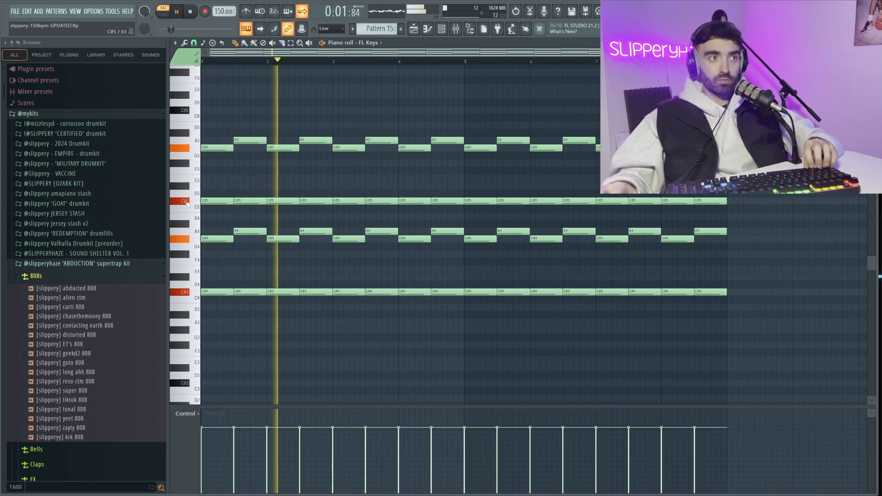
pyautogui.scroll(2, 274, 167)
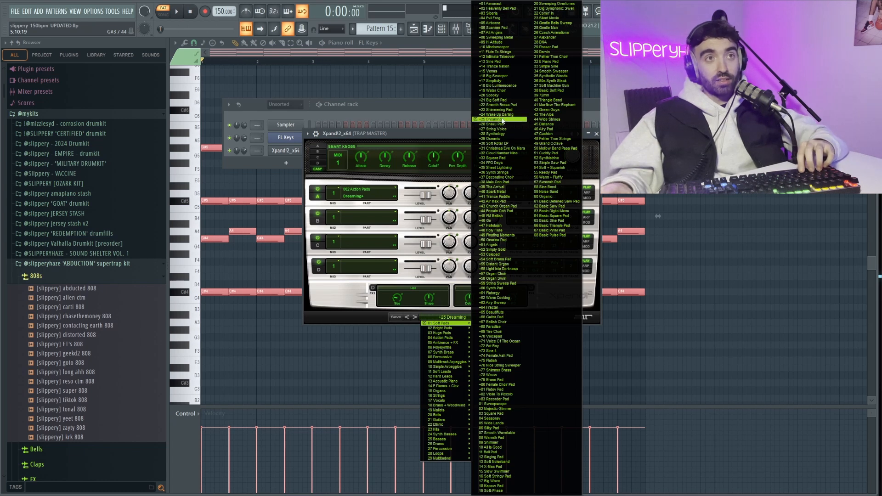
# Load the +25 Dreaming preset in Xpand!2, and copy the FL Keys chords into its channel.
pyautogui.click(503, 120)
pyautogui.moveTo(436, 135); pyautogui.dragTo(461, 159)
pyautogui.click(310, 138)
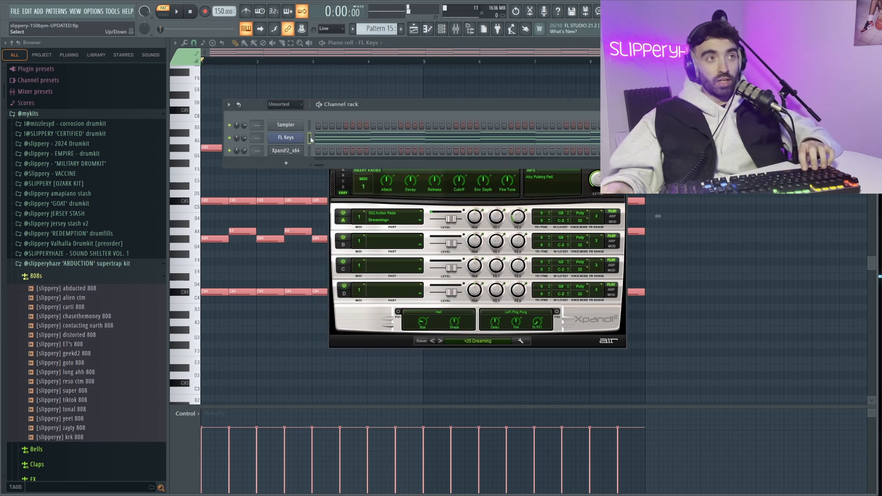
pyautogui.hotkey('ctrl', 'c')
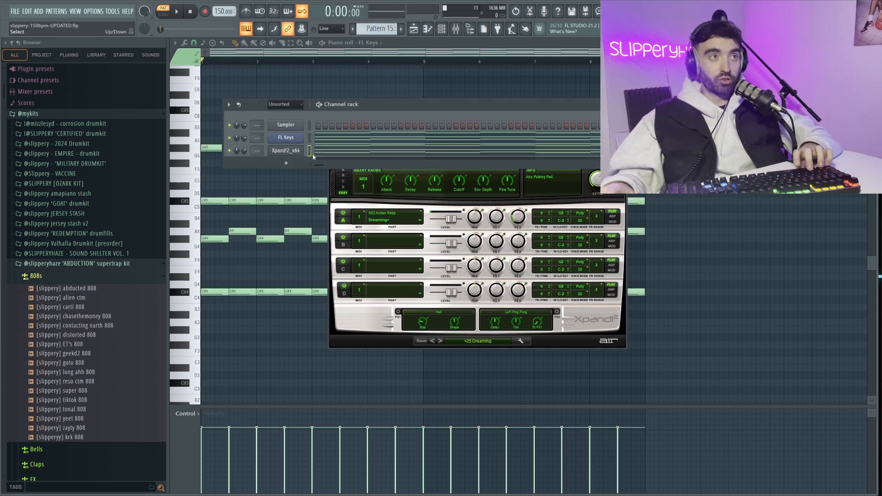
pyautogui.rightClick(294, 154)
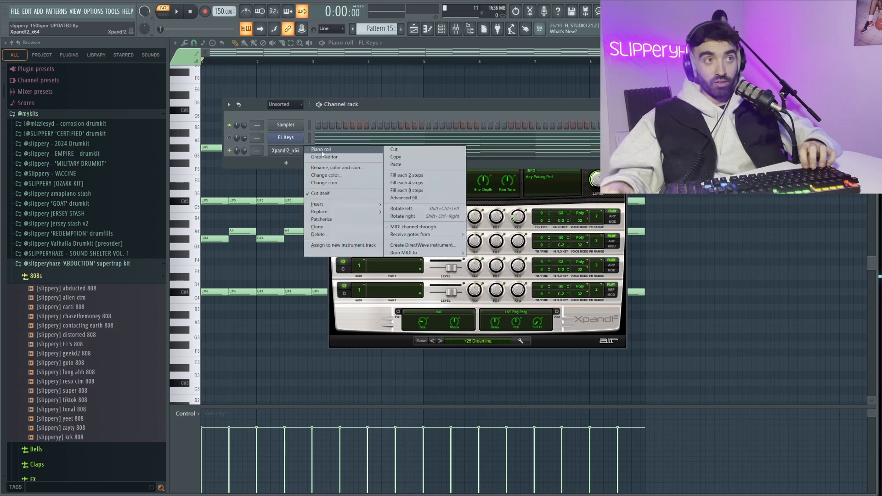
pyautogui.click(319, 149)
pyautogui.press('space')
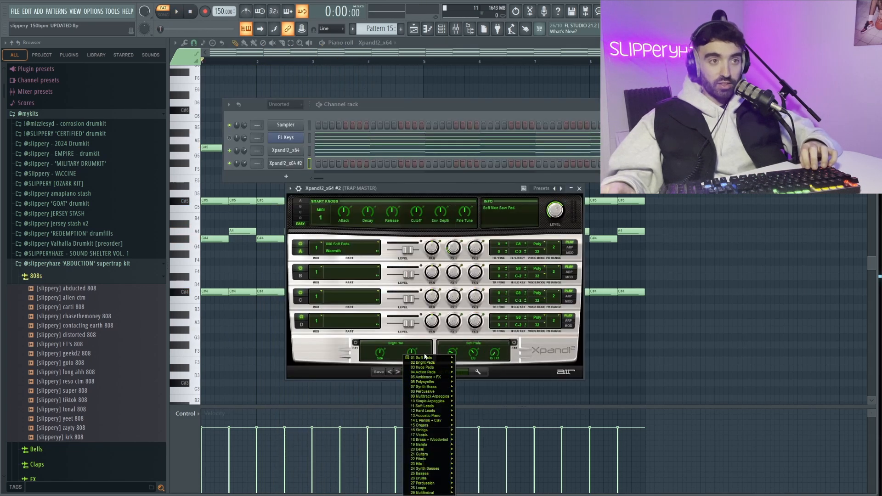
# Enter half-bar C#5, G#5 and C#6 notes every two bars in the Xpand!2_x64 #3 piano roll and play them.
pyautogui.moveTo(425, 357)
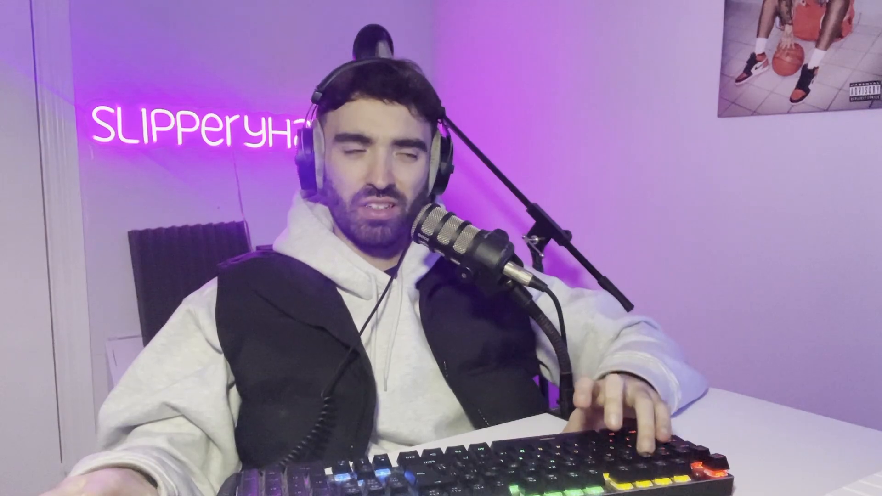
pyautogui.rightClick(290, 158)
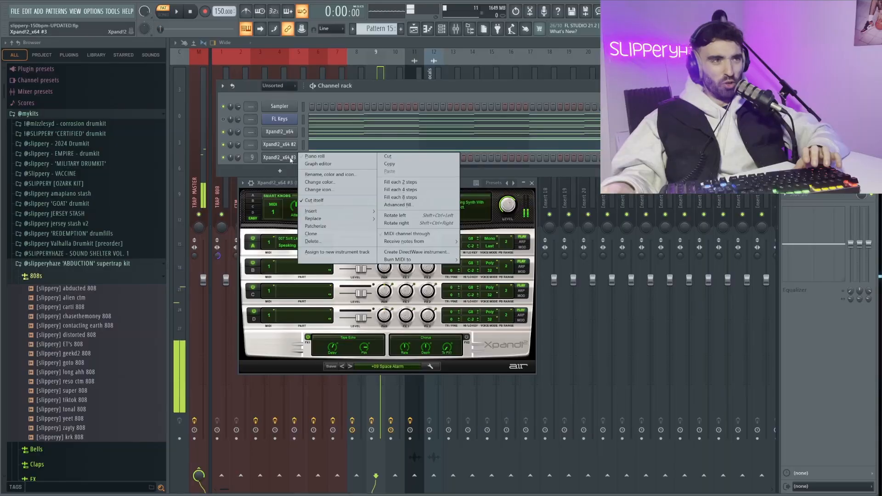
pyautogui.click(314, 156)
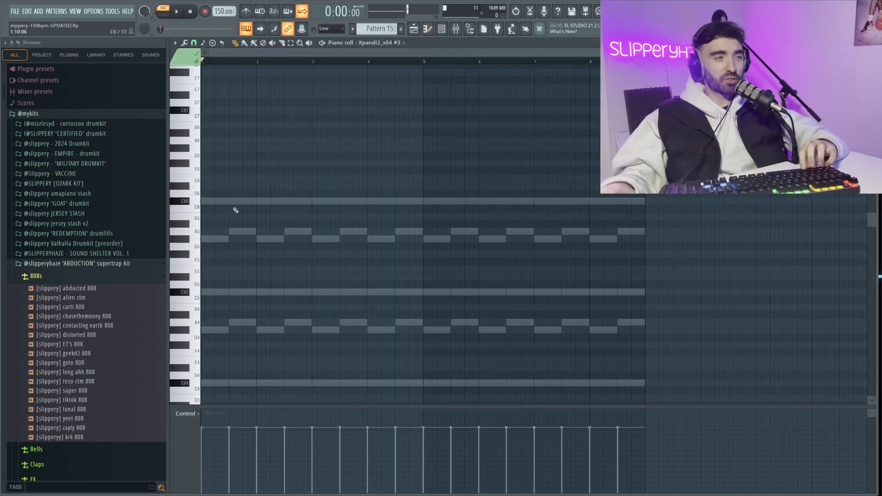
pyautogui.scroll(-3, 214, 172)
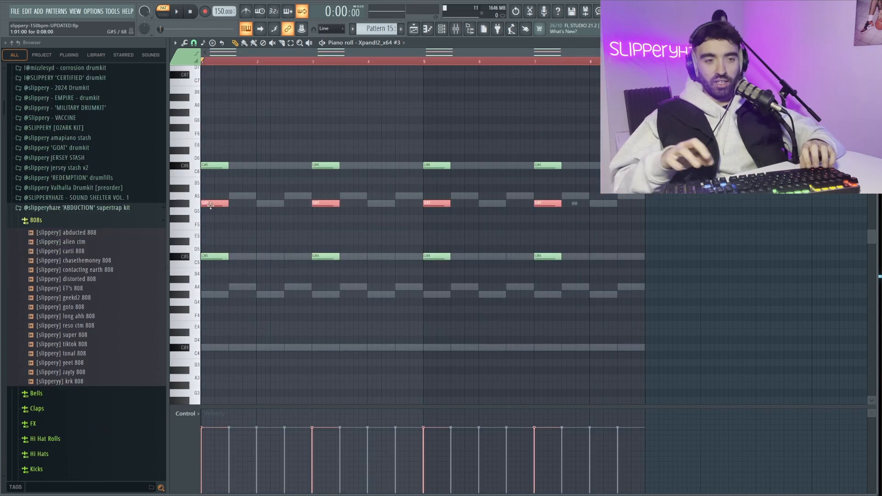
pyautogui.hotkey('ctrl', 'd')
pyautogui.press('space')
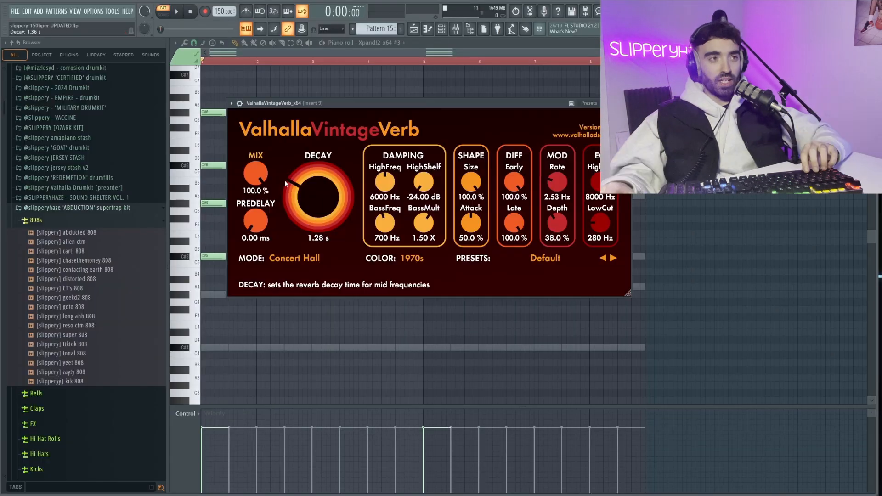
# Adjust the decay of the ValhallaVintageVerb reverb on mixer insert 9 and listen to the result.
pyautogui.moveTo(285, 180); pyautogui.dragTo(284, 180)
pyautogui.moveTo(324, 110); pyautogui.dragTo(351, 110)
pyautogui.press('space')
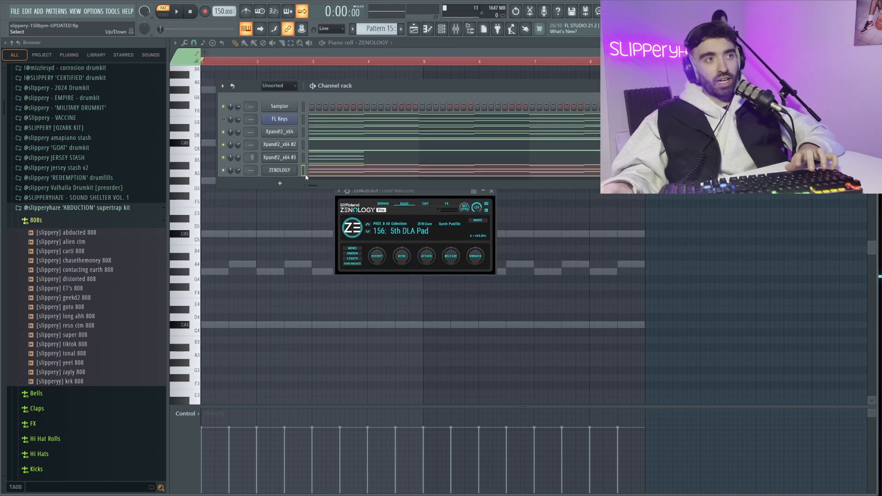
# Play back the chords on the ZENOLOGY channel with the 5th DLA Pad preset.
pyautogui.rightClick(288, 173)
pyautogui.click(287, 186)
pyautogui.press('space')
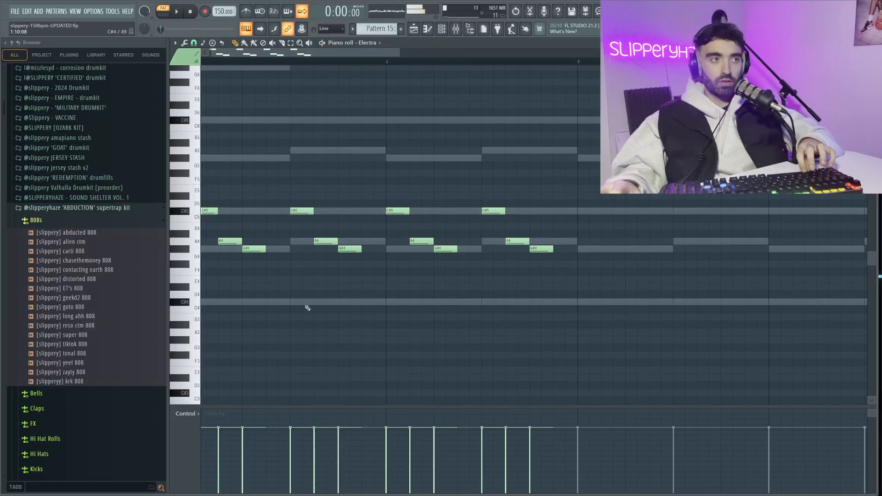
# Add a closing F#4 note to each of the four descending figures in the Electra piano roll.
pyautogui.press('space')
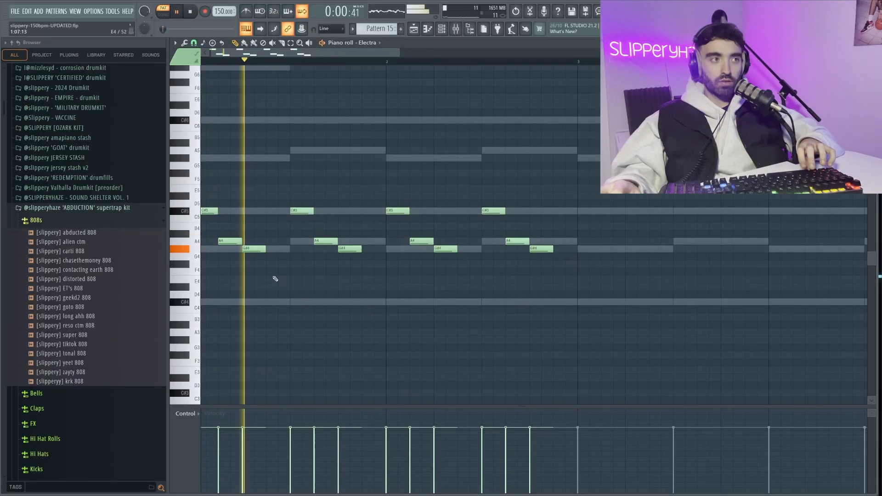
pyautogui.press('space')
pyautogui.moveTo(270, 281); pyautogui.dragTo(270, 274)
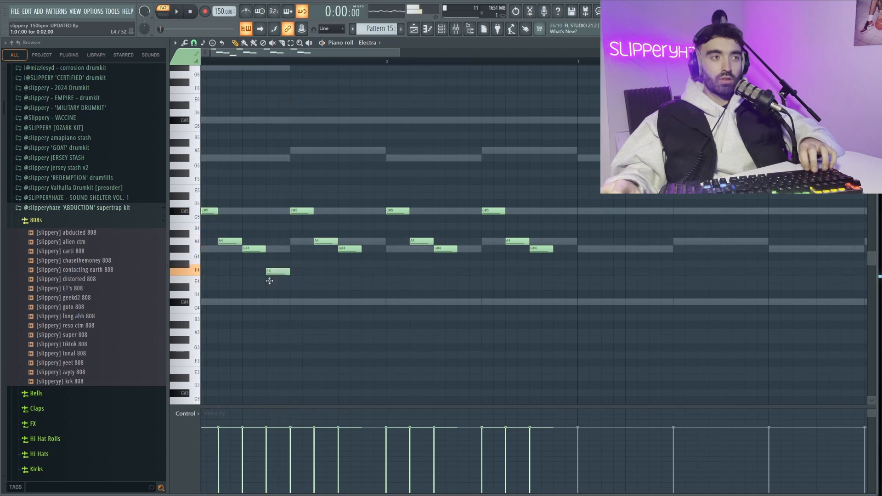
pyautogui.rightClick(276, 287)
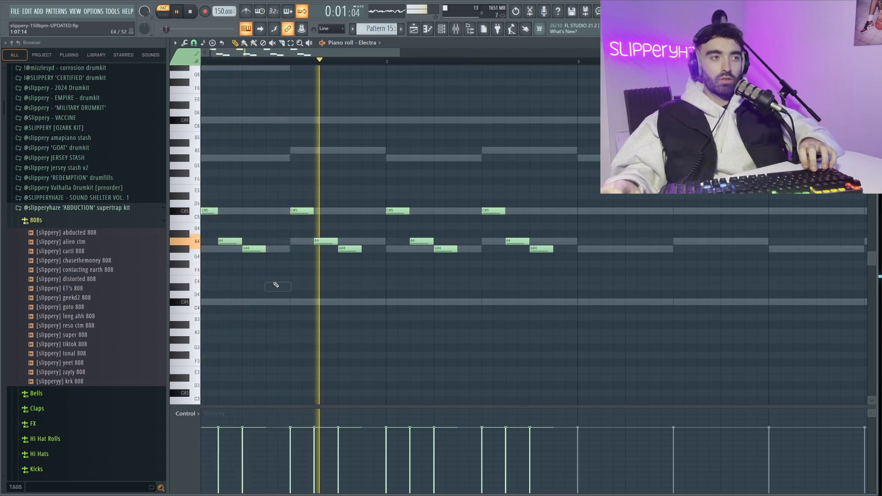
pyautogui.click(365, 264)
pyautogui.click(460, 264)
pyautogui.click(557, 265)
# Duplicate the two-bar Electra melody until it fills eight bars, leaving the notes deselected.
pyautogui.scroll(-2, 574, 257)
pyautogui.hotkey('ctrl', 'a')
pyautogui.hotkey('ctrl', 'b')
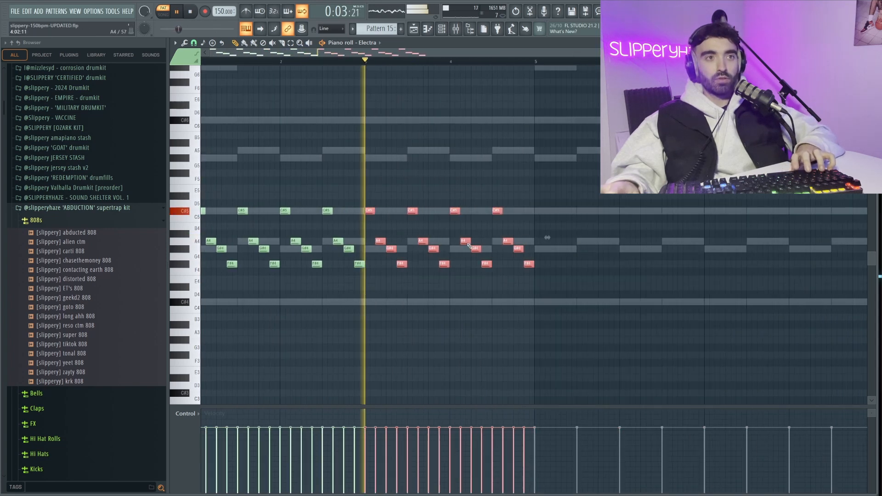
pyautogui.scroll(-1, 549, 257)
pyautogui.hotkey('ctrl', 'a')
pyautogui.hotkey('ctrl', 'b')
pyautogui.hotkey('ctrl', 'd')
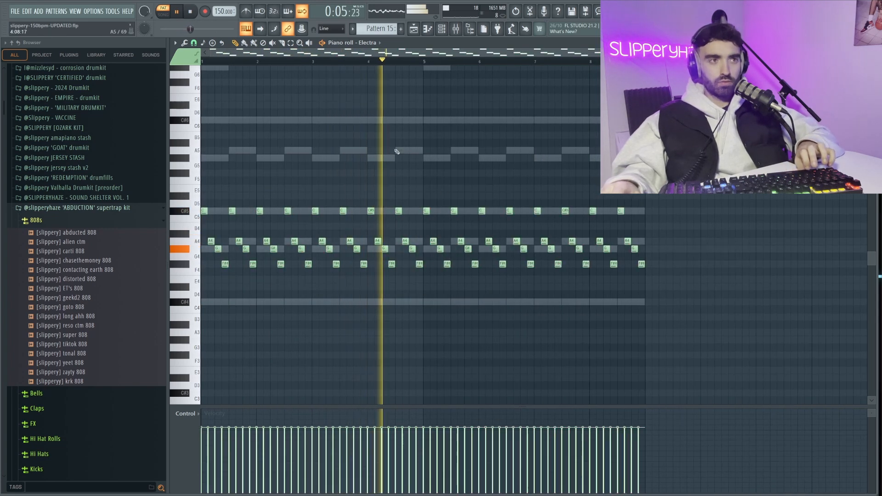
pyautogui.hotkey('ctrl', 'Up')
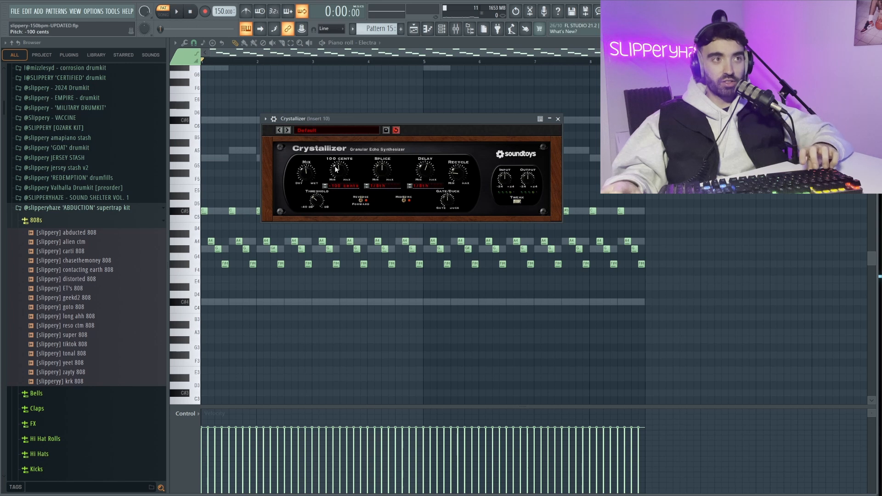
# Raise the Crystallizer pitch on mixer insert 10 to 1200 cents and move the channel rack aside.
pyautogui.scroll(3, 335, 165)
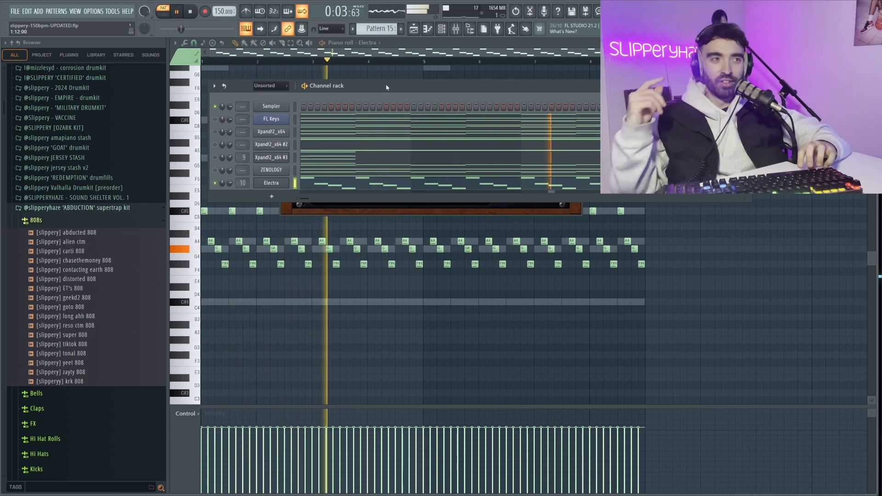
pyautogui.moveTo(386, 88); pyautogui.dragTo(430, 88)
pyautogui.click(414, 101)
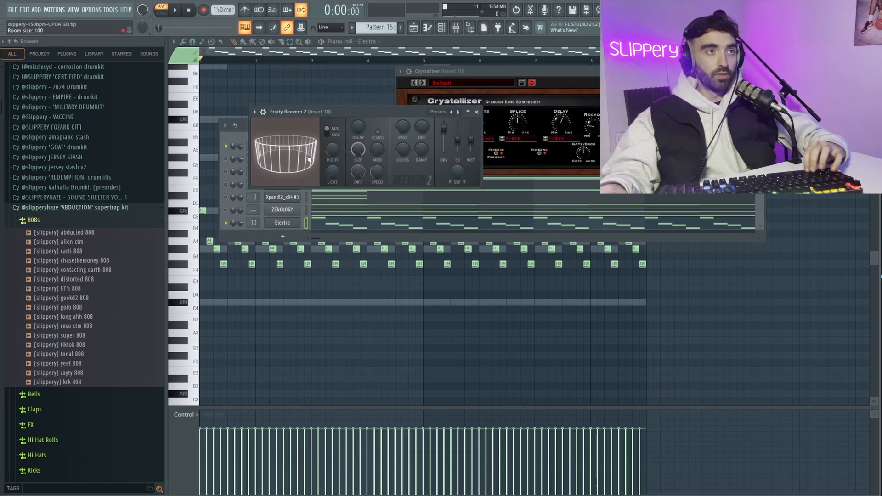
# Raise the wet level of Fruity Reeverb 2 on mixer insert 10 while the Electra melody plays.
pyautogui.moveTo(334, 112); pyautogui.dragTo(391, 154)
pyautogui.press('space')
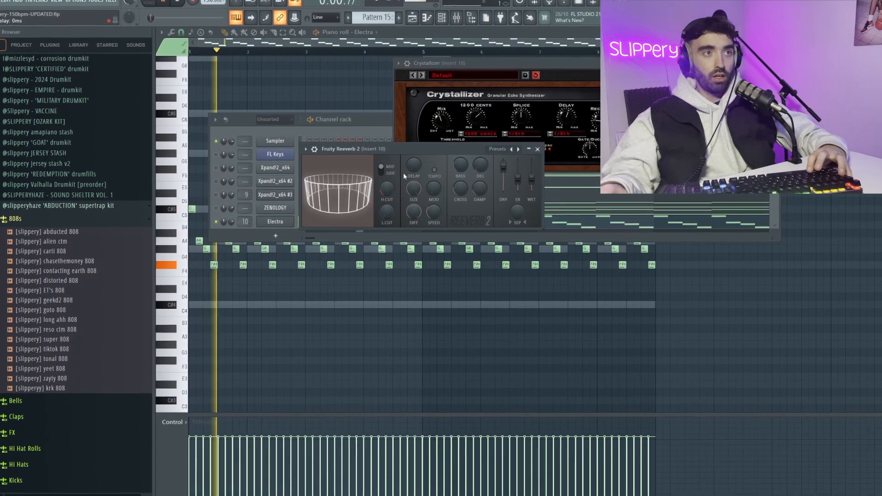
pyautogui.moveTo(532, 178); pyautogui.dragTo(542, 163)
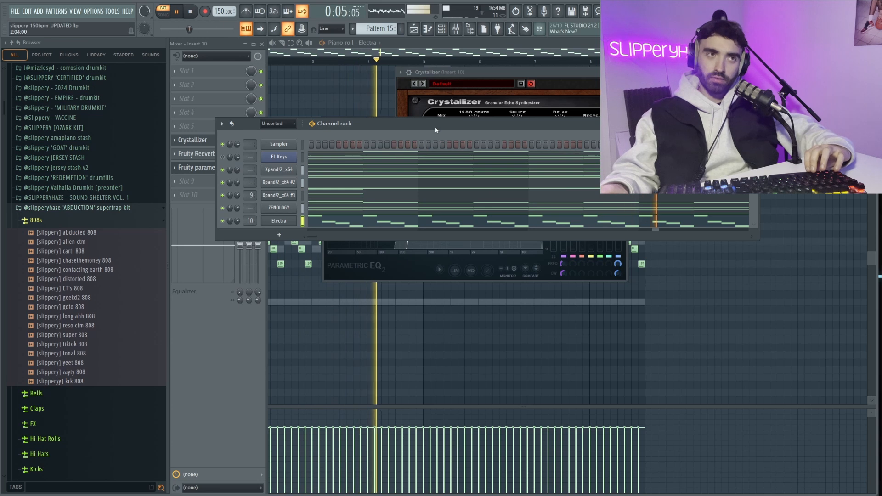
pyautogui.moveTo(435, 129); pyautogui.dragTo(457, 128)
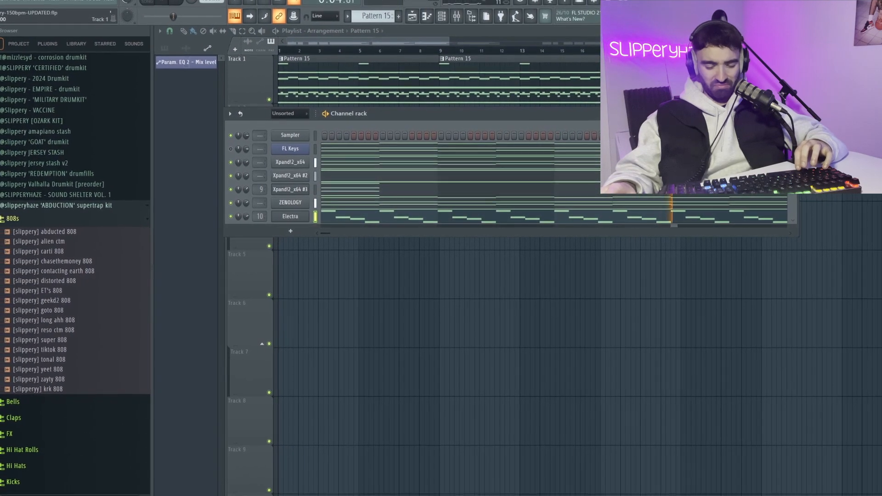
# Consolidate playlist Track 1 into a 16-bar WAV audio clip and play it back.
pyautogui.press('space')
pyautogui.rightClick(248, 62)
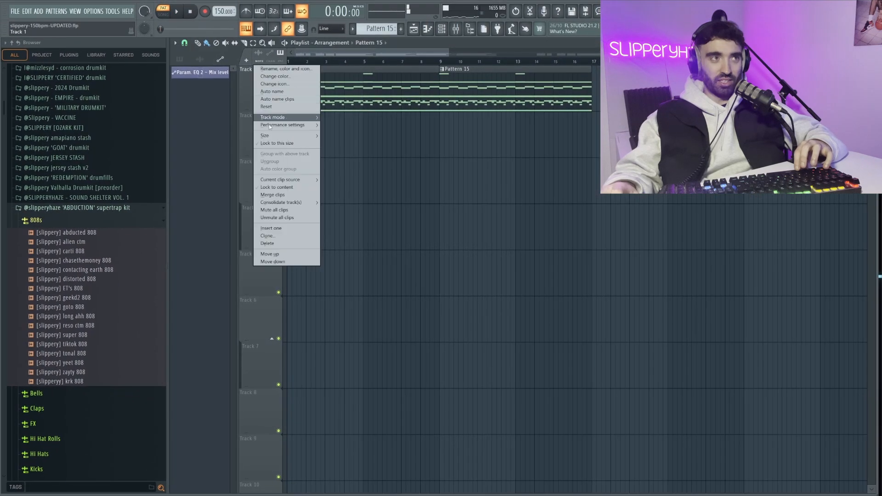
pyautogui.click(332, 203)
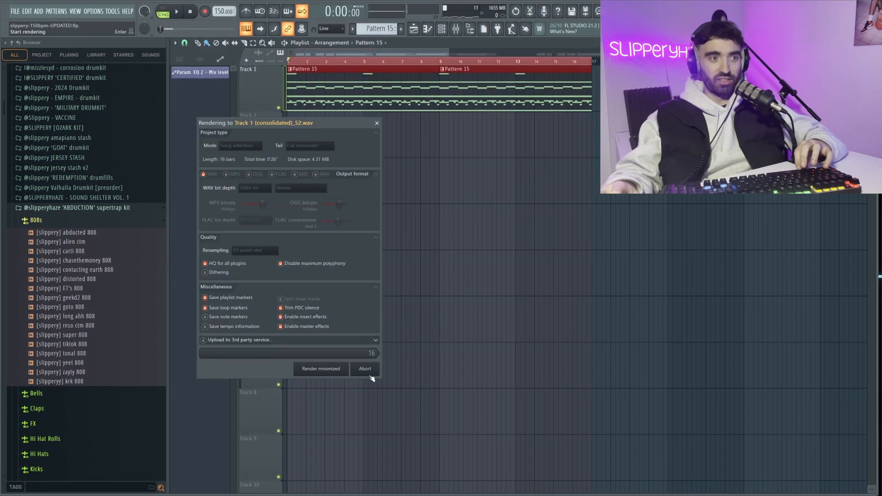
pyautogui.press('Escape')
pyautogui.press('space')
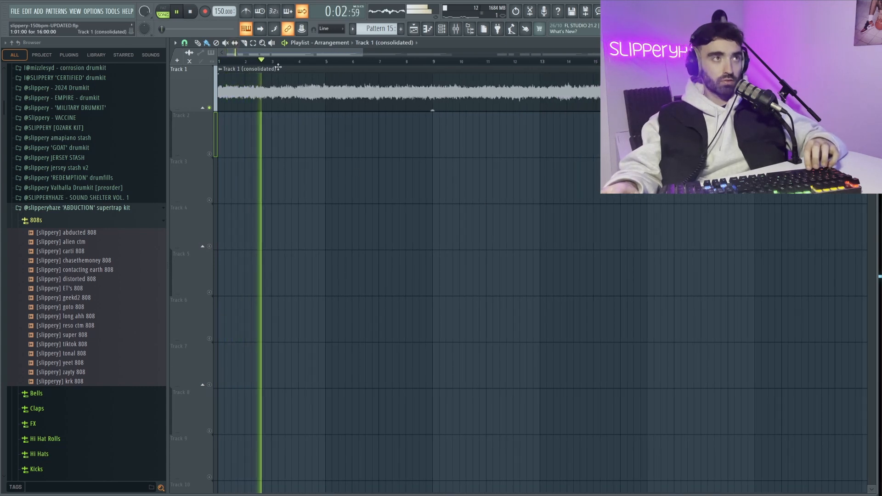
pyautogui.scroll(-2, 303, 85)
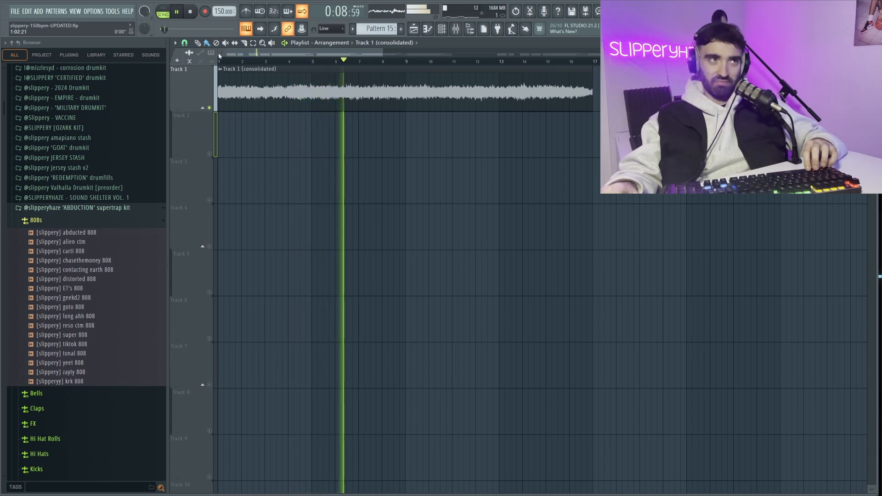
pyautogui.scroll(1, 312, 141)
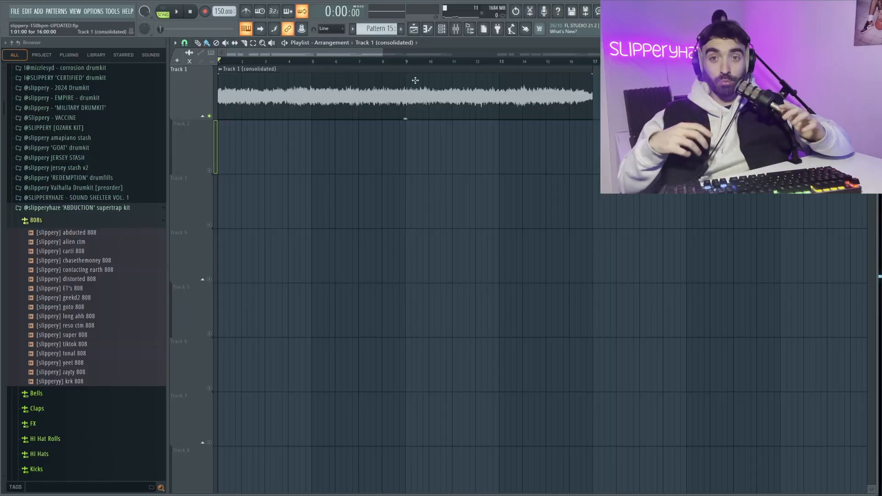
# Create Pattern 16 for the drums and copy the clap rhythm into the snare channel.
pyautogui.click(401, 29)
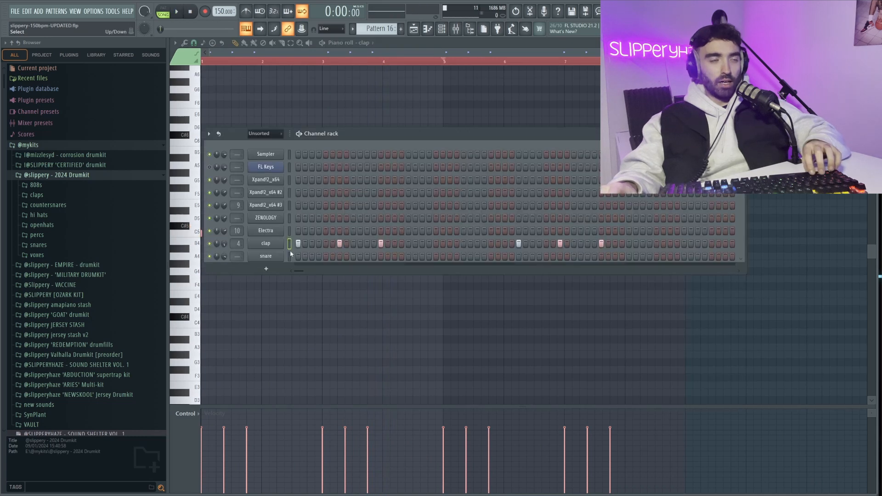
pyautogui.rightClick(282, 257)
pyautogui.click(301, 256)
pyautogui.press('space')
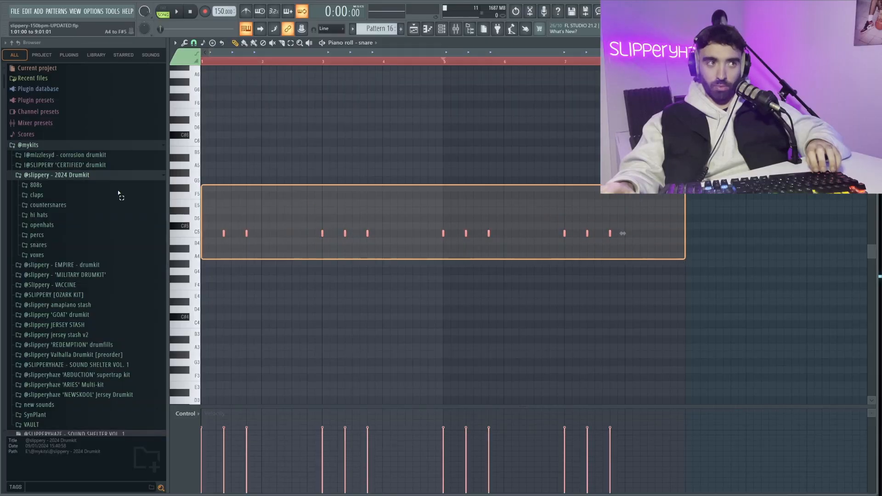
# Add a clap1 channel and place its hits on steps 19, 21, 23 and 27.
pyautogui.moveTo(118, 191); pyautogui.dragTo(118, 192)
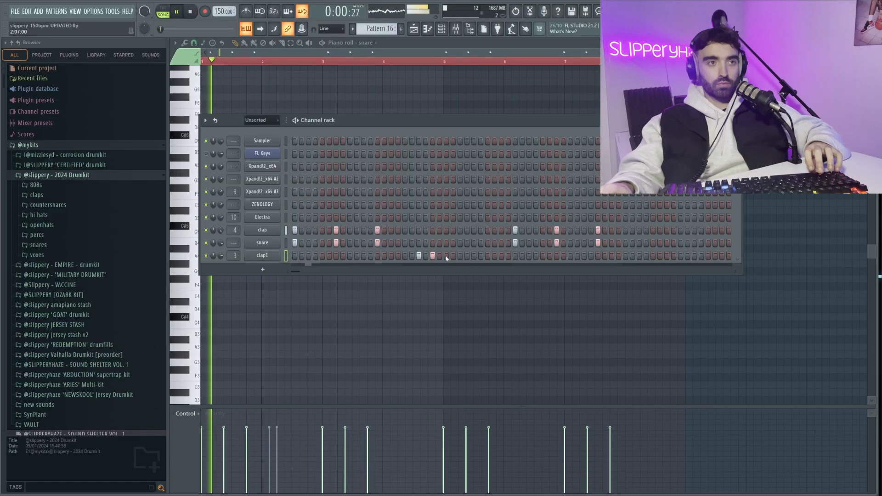
pyautogui.click(446, 257)
pyautogui.click(474, 257)
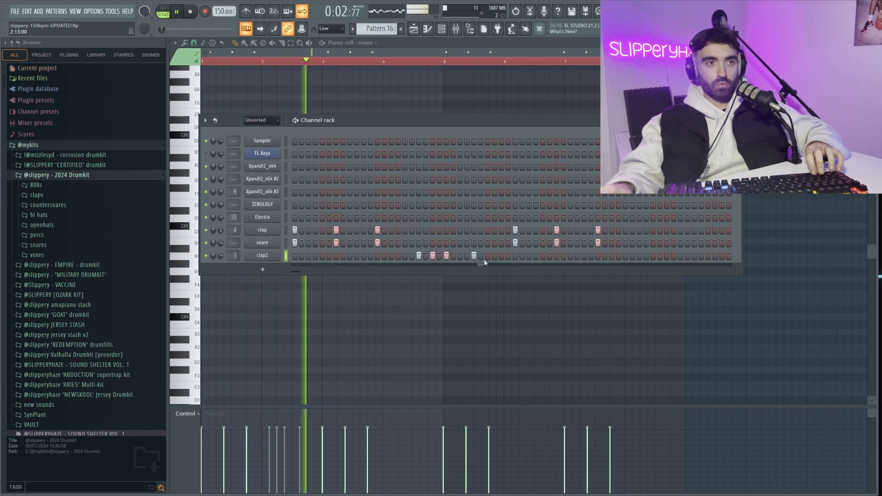
# Open the clap1 notes in the piano roll and duplicate the four hits into the next four bars.
pyautogui.rightClick(258, 258)
pyautogui.click(296, 255)
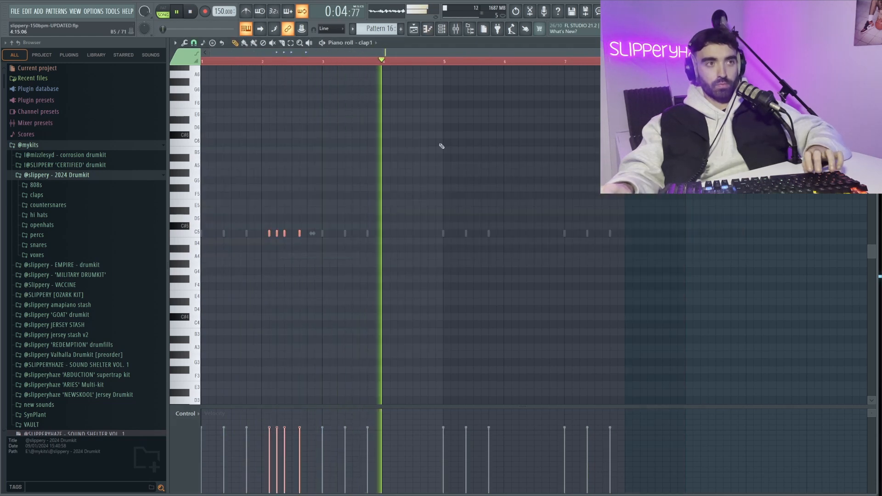
pyautogui.hotkey('ctrl', 'b')
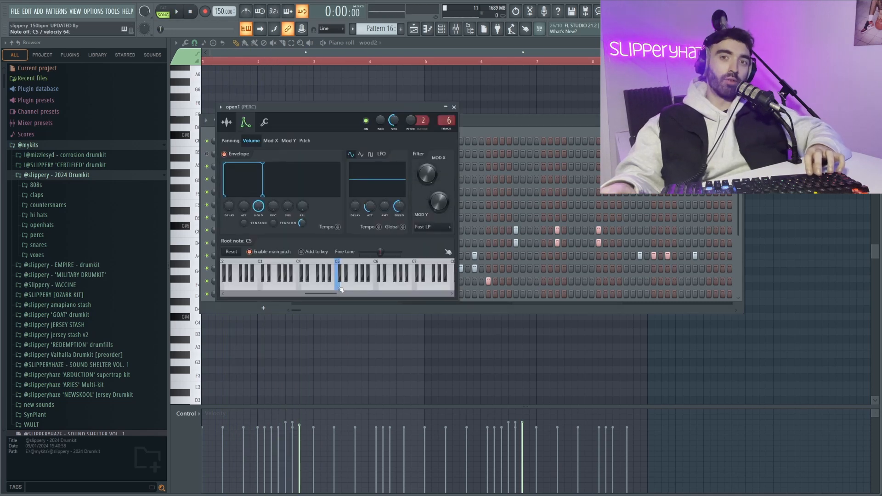
# Adjust the open1 note at the start of bar 2 during playback so that it lasts four steps.
pyautogui.press('space')
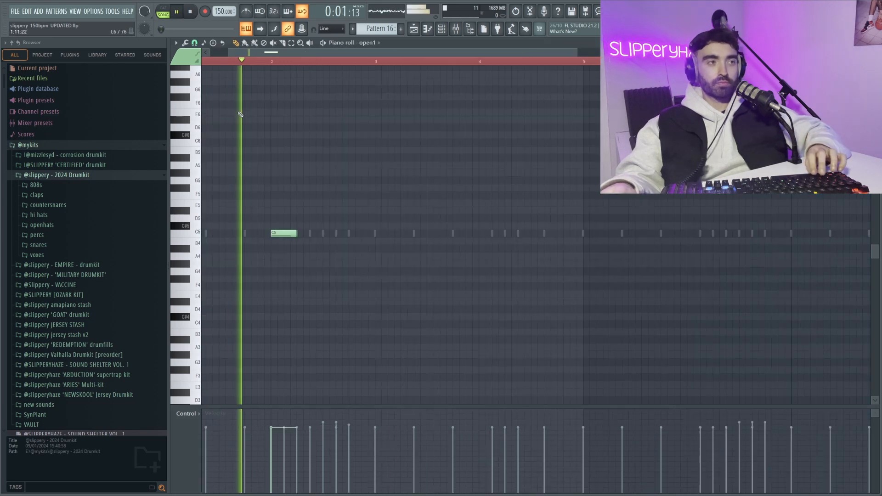
pyautogui.scroll(2, 261, 128)
pyautogui.press('space')
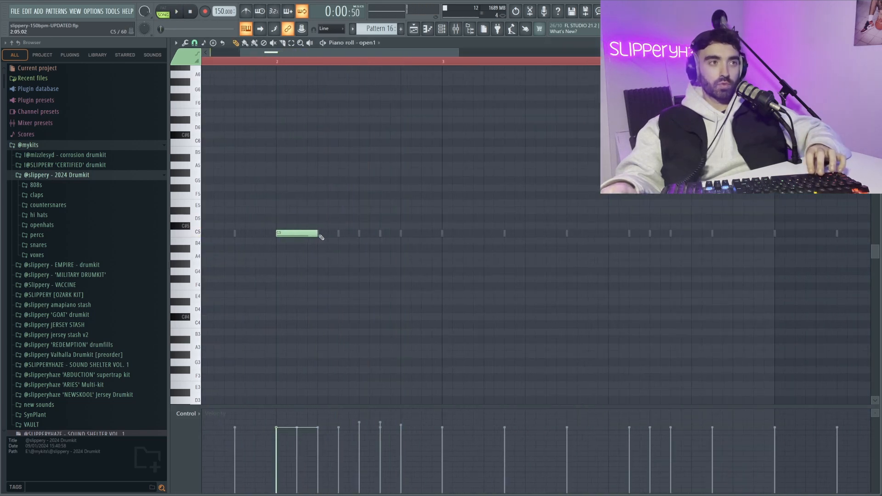
pyautogui.press('space')
pyautogui.scroll(-1, 296, 253)
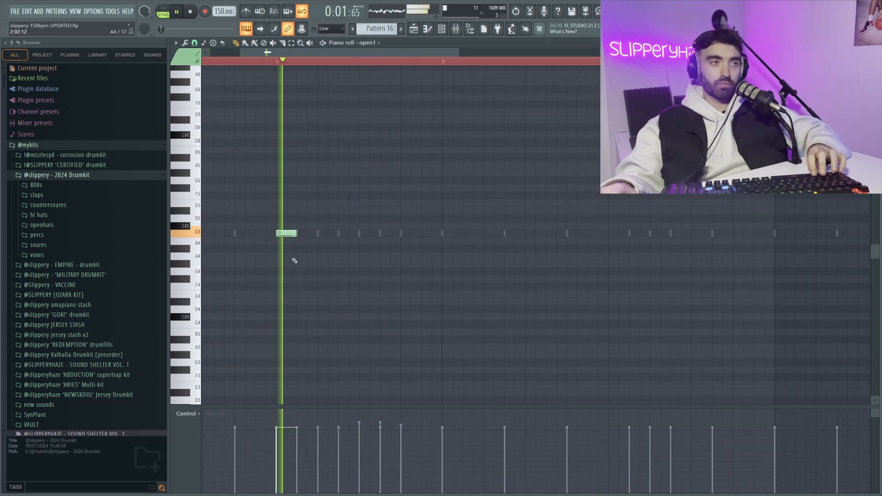
pyautogui.moveTo(296, 233); pyautogui.dragTo(313, 234)
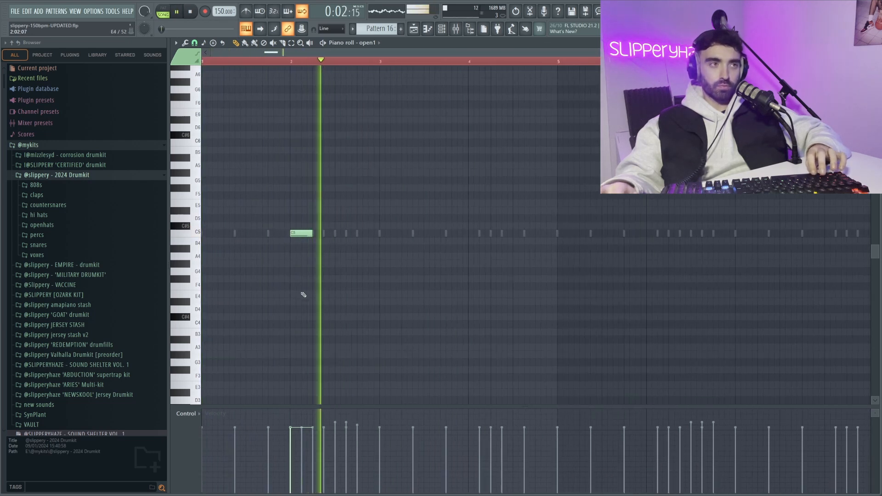
pyautogui.press('space')
# Program hat1 at C6 with a three-hit roll on beat 2 of bar 2 and a fast roll on the last beat of bar 4.
pyautogui.press('F6')
pyautogui.rightClick(277, 307)
pyautogui.click(296, 305)
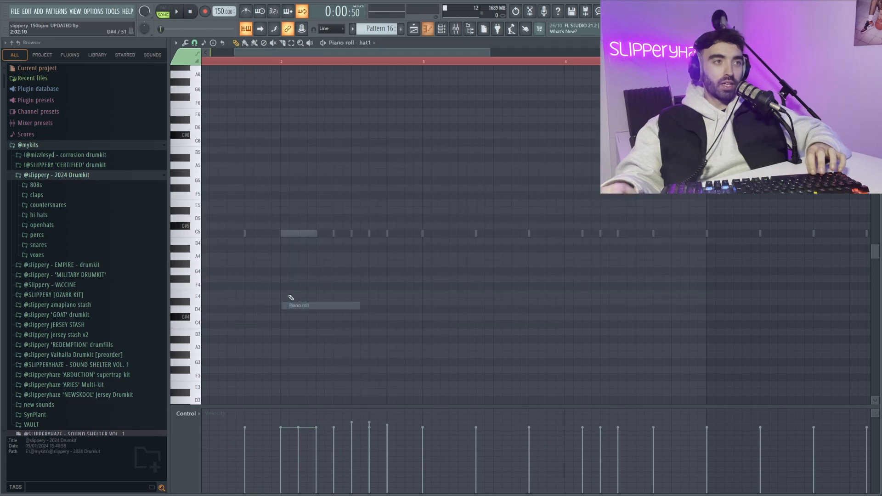
pyautogui.click(196, 43)
pyautogui.click(211, 98)
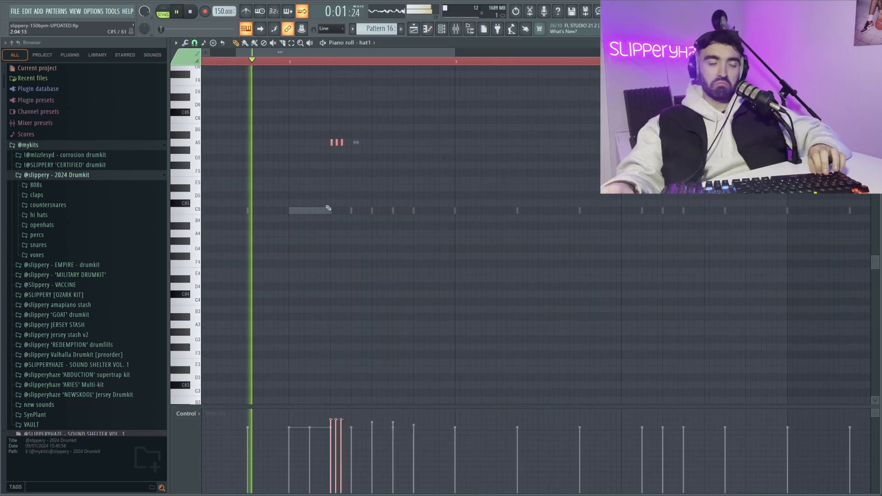
pyautogui.scroll(3, 340, 219)
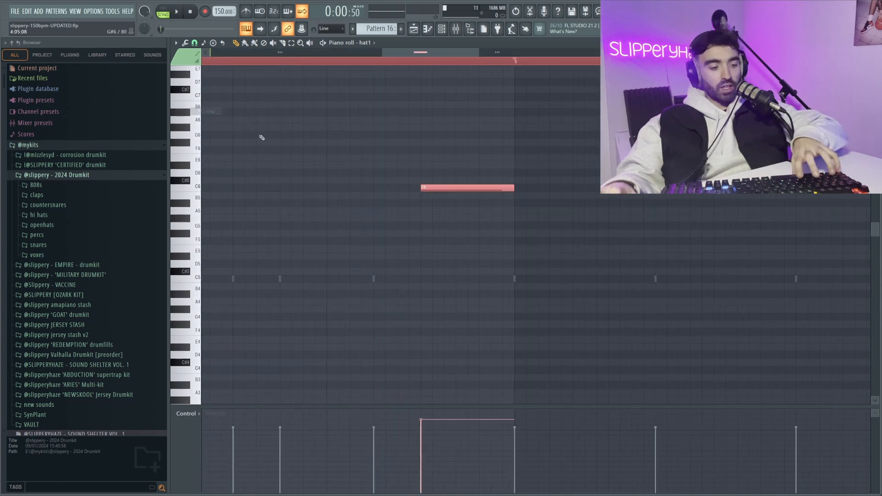
pyautogui.scroll(-5, 440, 163)
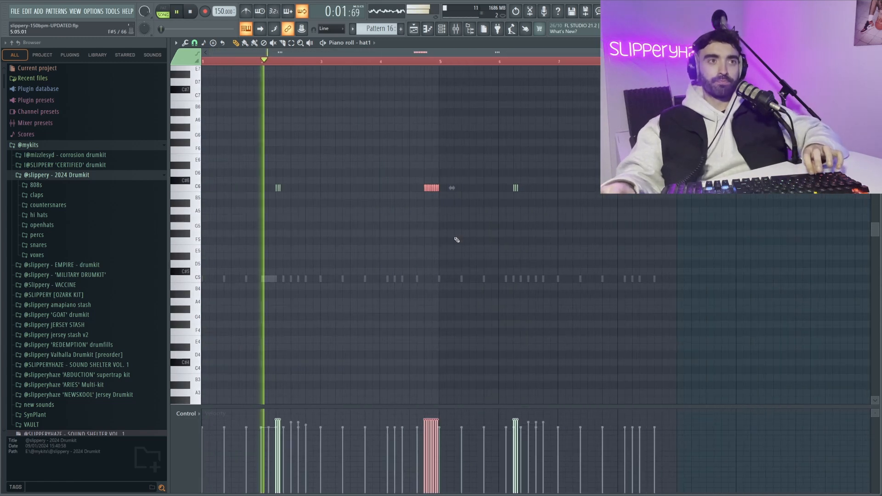
# Slope the velocities of hat1's bar 4 roll downward, remove the bar 6 hits and duplicate the first four bars of hats.
pyautogui.moveTo(424, 420); pyautogui.dragTo(440, 449)
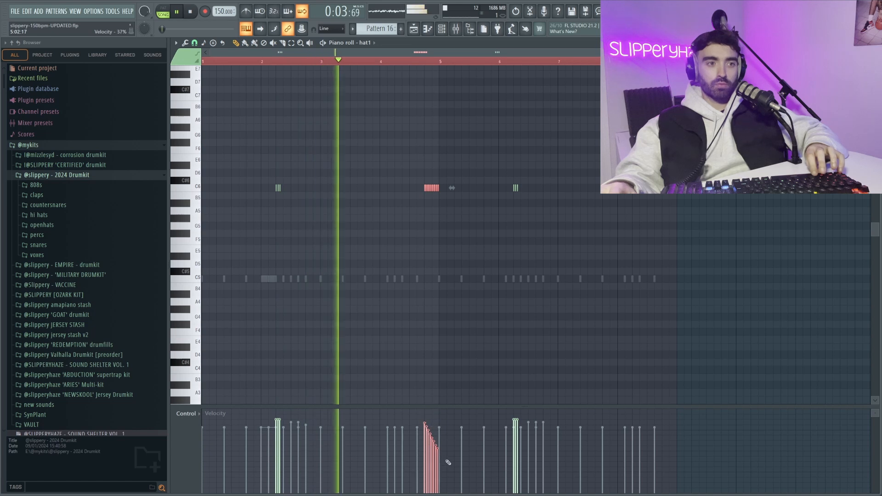
pyautogui.hotkey('ctrl', 'd')
pyautogui.rightClick(515, 188)
pyautogui.hotkey('ctrl', 'a')
pyautogui.moveTo(460, 63); pyautogui.dragTo(440, 65)
pyautogui.hotkey('ctrl', 'b')
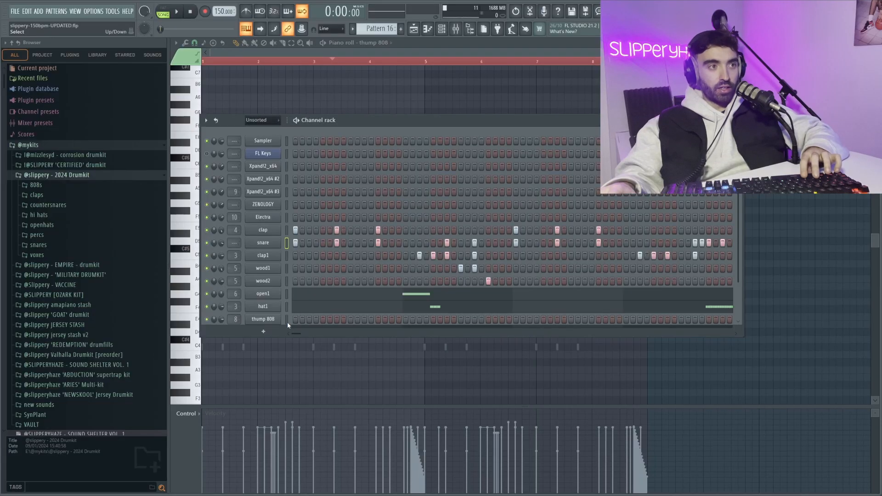
# Paste the snare rhythm into the thump 808 channel and make its notes legato in the piano roll.
pyautogui.click(287, 323)
pyautogui.hotkey('ctrl', 'v')
pyautogui.rightClick(278, 321)
pyautogui.click(289, 319)
pyautogui.hotkey('ctrl', 'l')
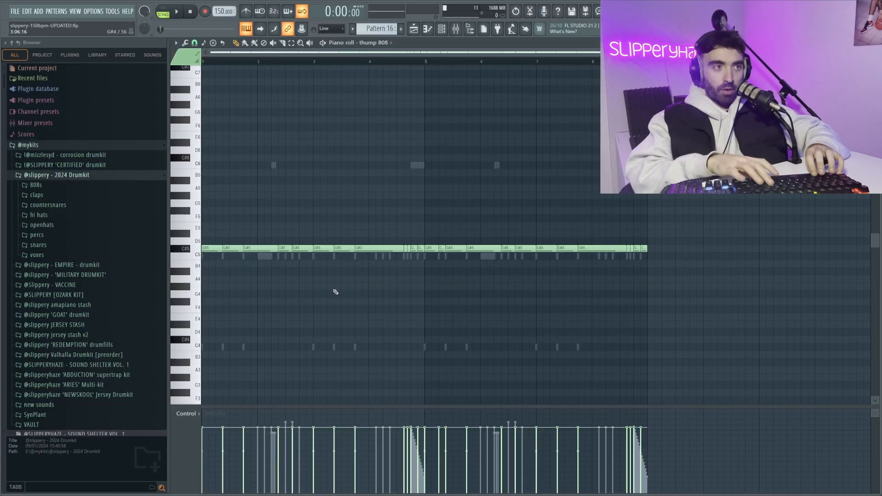
# Thin the thump 808 line to three-note groups starting at bars 1 and 3, with the first group held to mid-bar 2.
pyautogui.press('space')
pyautogui.moveTo(276, 248); pyautogui.dragTo(257, 248)
pyautogui.rightClick(298, 249)
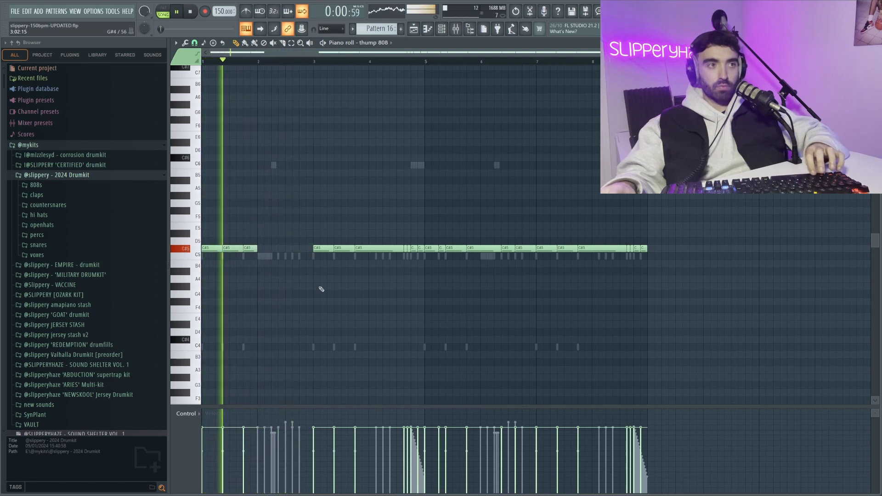
pyautogui.rightClick(406, 248)
pyautogui.press('space')
pyautogui.moveTo(256, 248); pyautogui.dragTo(284, 248)
pyautogui.press('space')
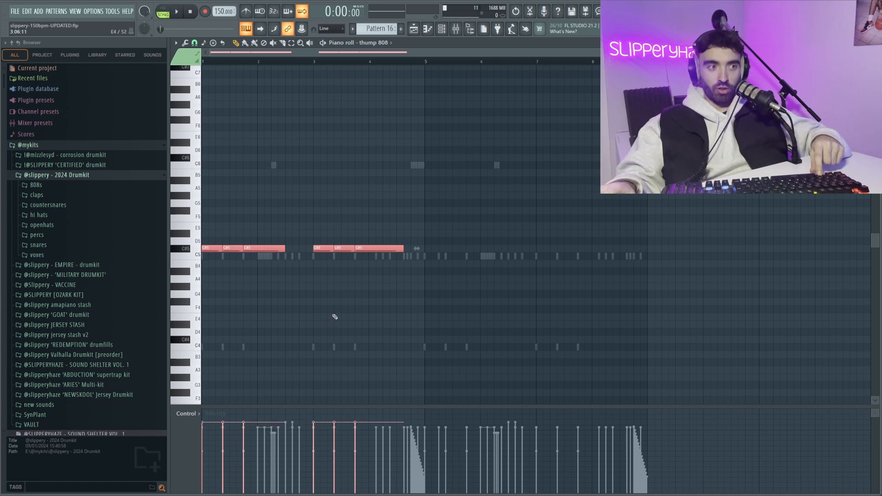
# Play back the thump 808 line, select its first four bars and duplicate them into bars 5 to 8.
pyautogui.press('space')
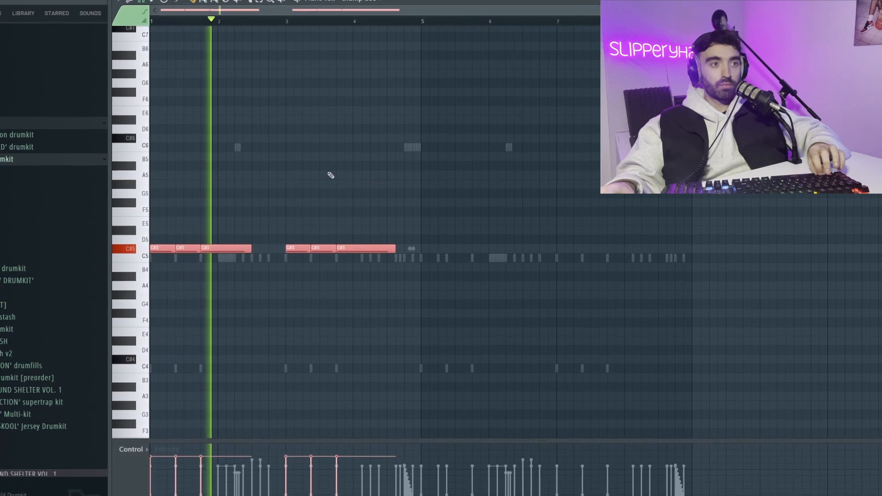
pyautogui.rightClick(347, 171)
pyautogui.hotkey('ctrl', 'a')
pyautogui.keyDown('ctrl'); pyautogui.click(425, 25); pyautogui.keyUp('ctrl')
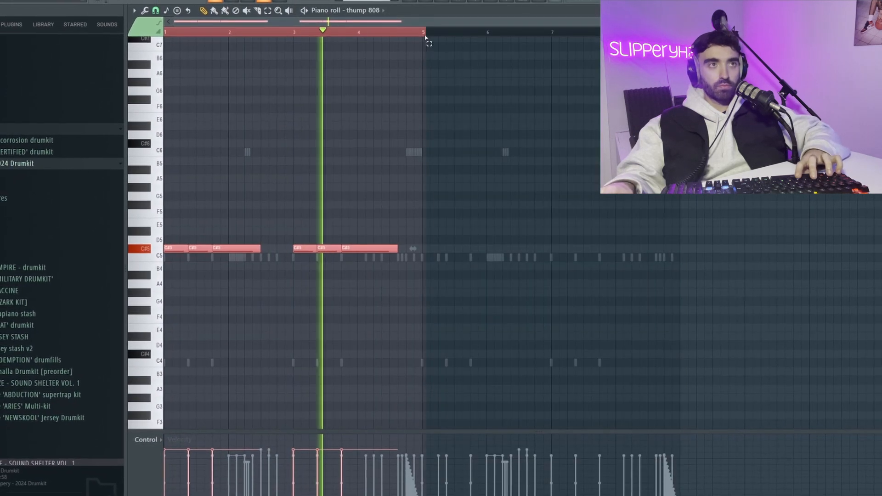
pyautogui.hotkey('ctrl', 'b')
pyautogui.hotkey('ctrl', 'd')
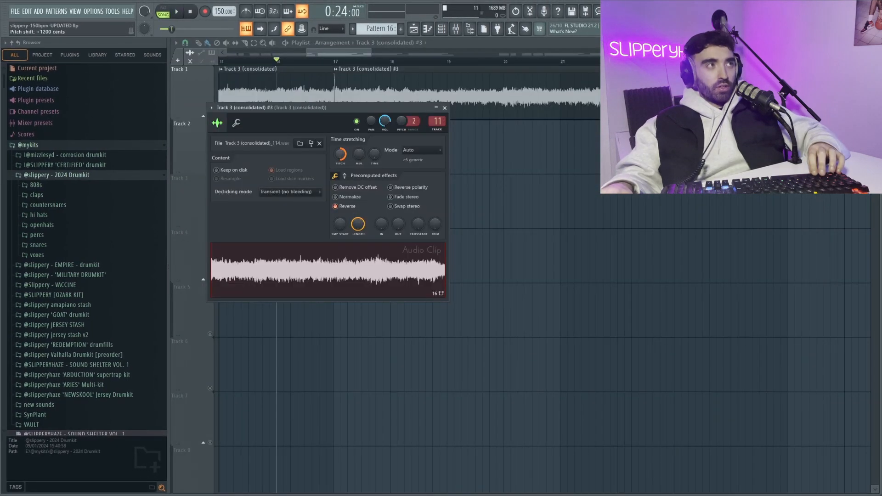
# Close the reversed audio clip's settings and duplicate Pattern 16 along Track 2 under the last melody clip.
pyautogui.click(444, 108)
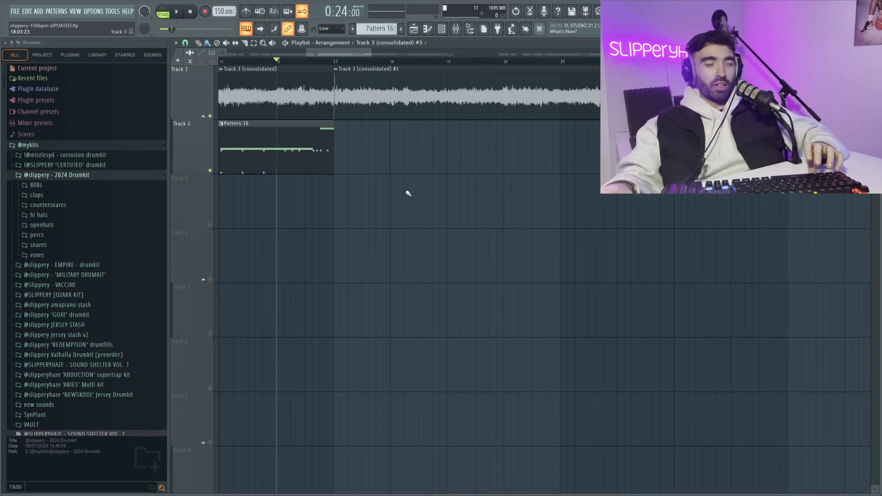
pyautogui.scroll(-2, 464, 192)
pyautogui.scroll(-3, 487, 201)
pyautogui.click(337, 147)
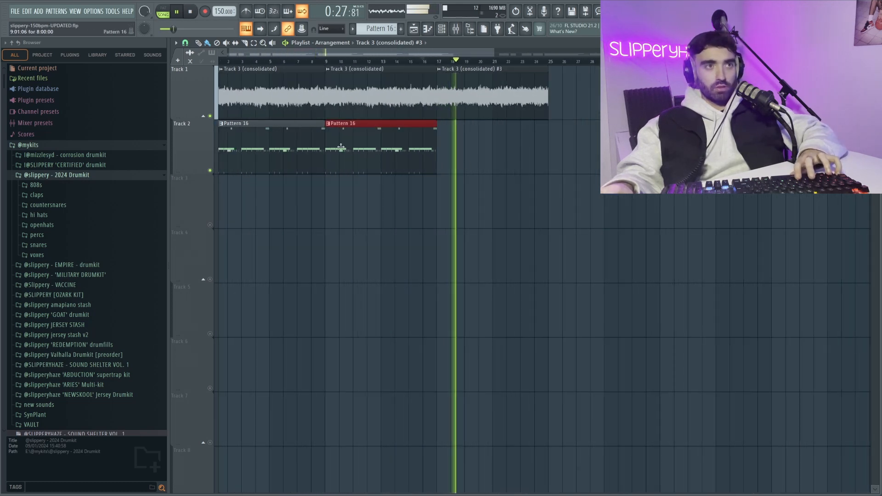
pyautogui.hotkey('ctrl', 'b')
# Fill the eight-bar intro on Track 2 with shortened Pattern 16 clips at bars 5 and 7, matching the chopped melody clips.
pyautogui.scroll(-2, 505, 206)
pyautogui.rightClick(507, 210)
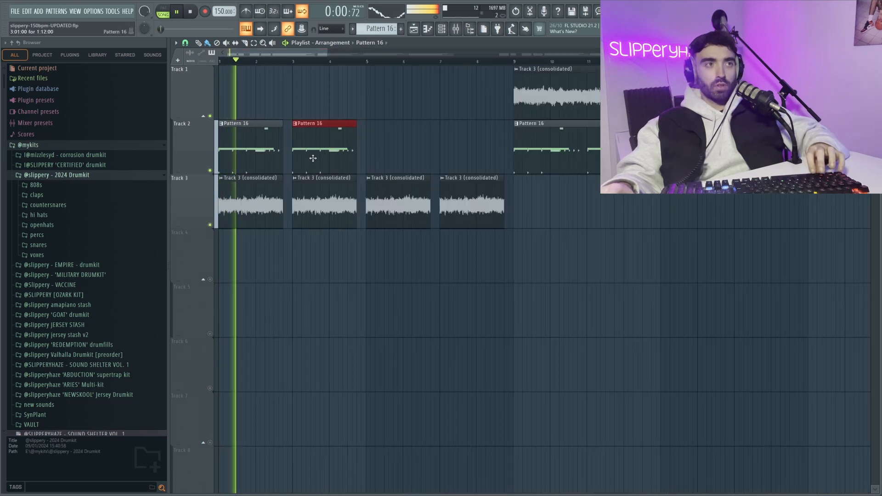
pyautogui.hotkey('ctrl', 'b')
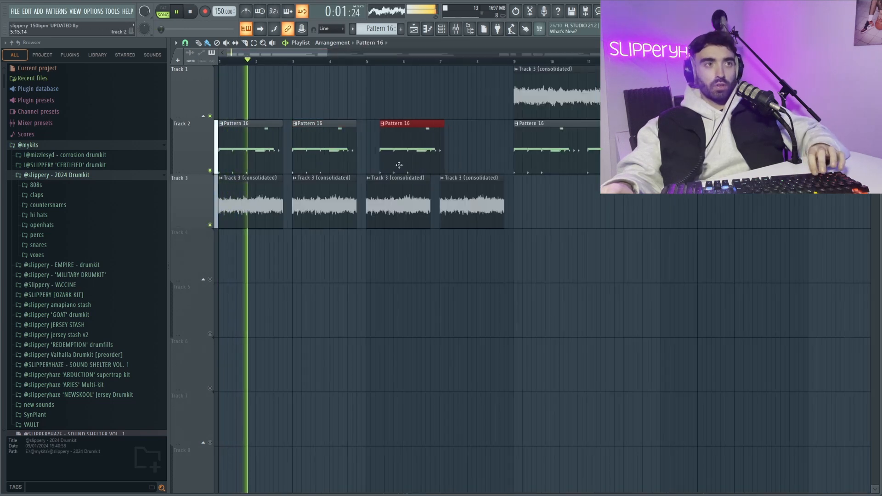
pyautogui.hotkey('ctrl', 'b')
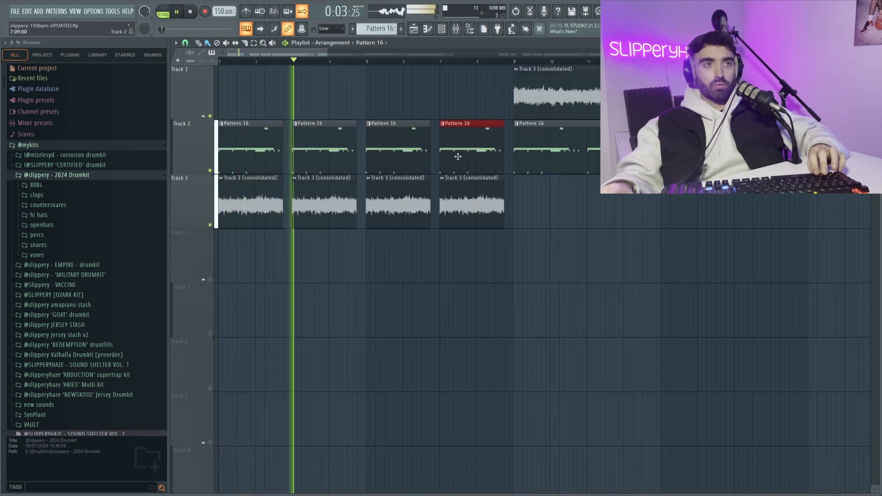
pyautogui.rightClick(406, 259)
# Examine the full playlist arrangement with its split drum tracks, playing a short stretch of the intro.
pyautogui.scroll(-3, 406, 259)
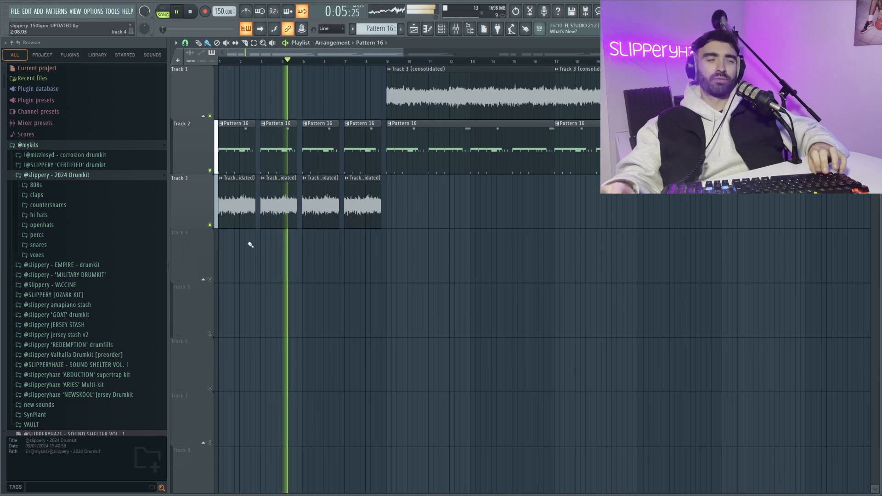
pyautogui.scroll(3, 249, 242)
pyautogui.scroll(-3, 274, 238)
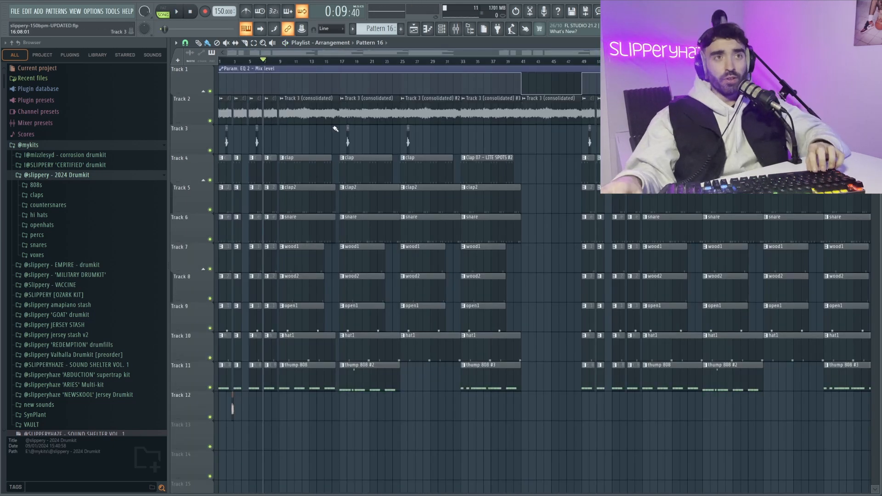
pyautogui.scroll(-1, 338, 128)
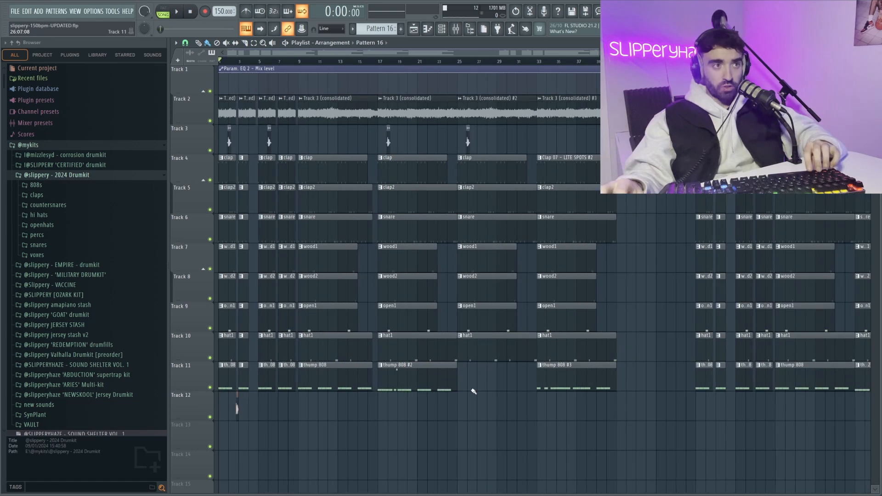
pyautogui.scroll(7, 255, 83)
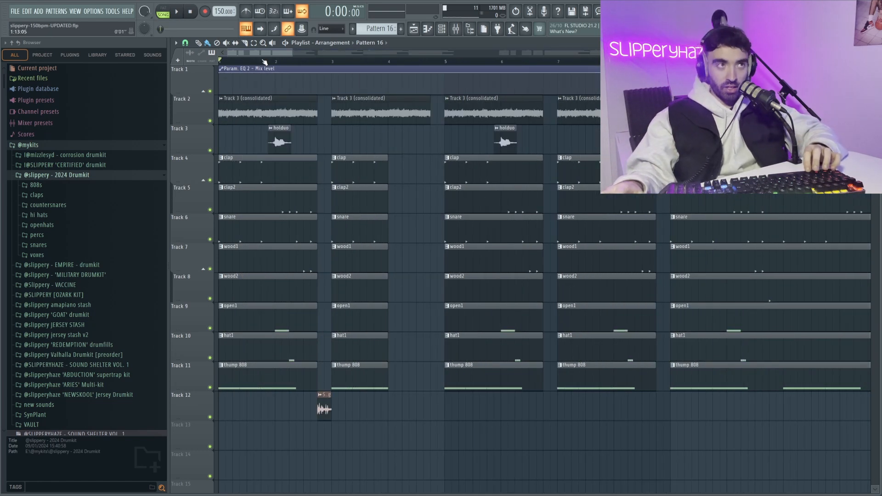
pyautogui.press('space')
pyautogui.press('space')
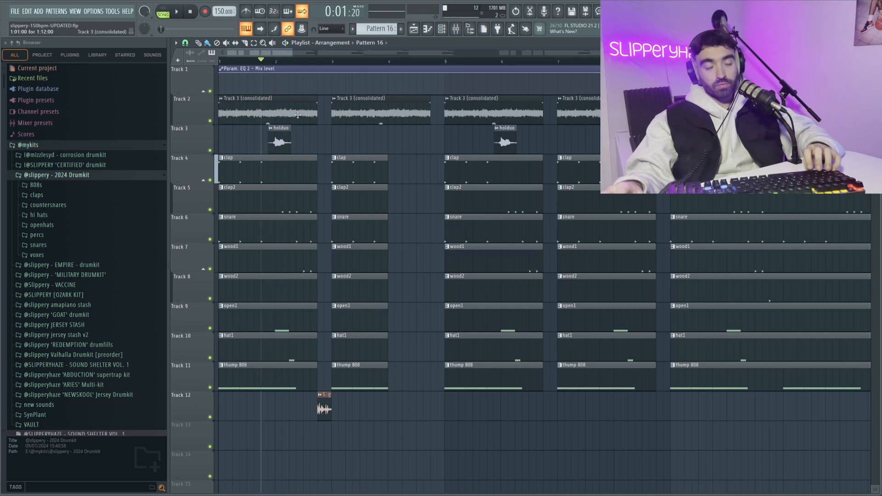
pyautogui.scroll(3, 323, 179)
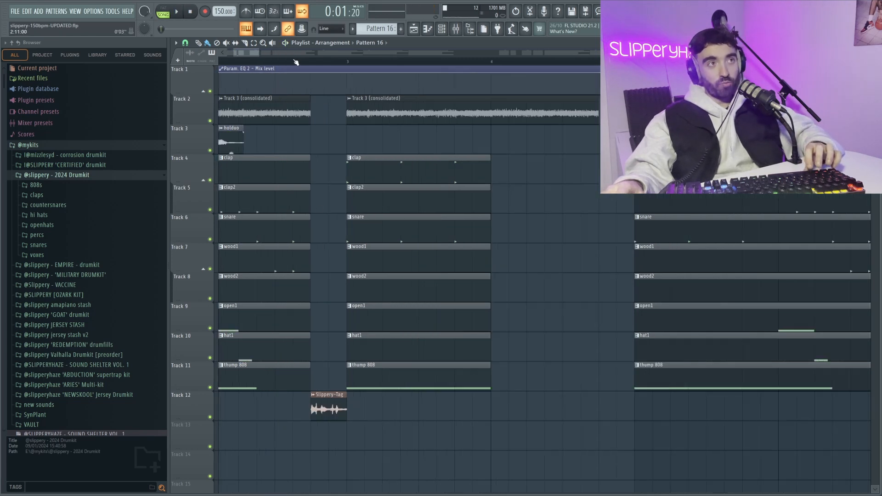
pyautogui.scroll(-5, 308, 66)
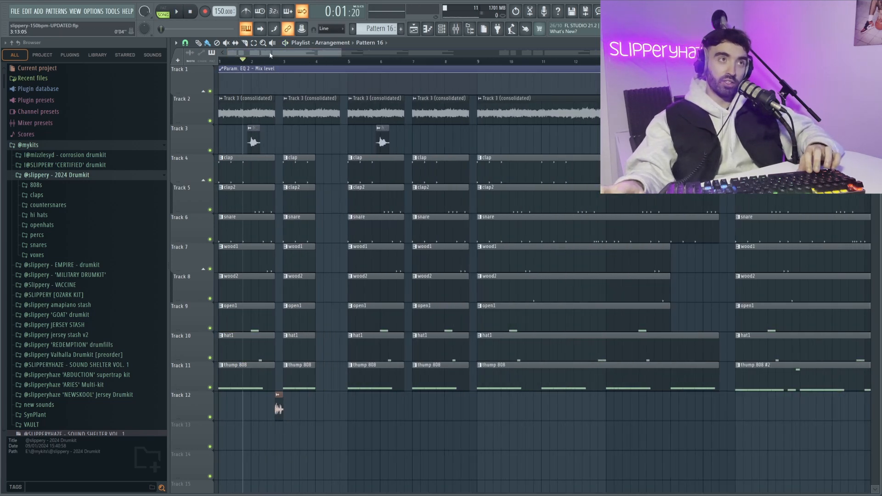
pyautogui.scroll(4, 239, 225)
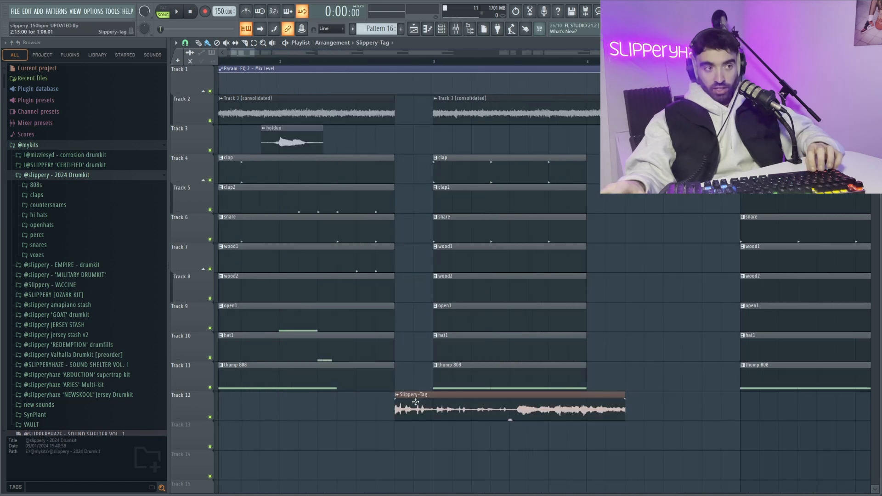
# Solo Track 12, play the Slippery-Tag clip from its start and trim its end back to the middle of bar 3.
pyautogui.rightClick(209, 418)
pyautogui.click(395, 63)
pyautogui.press('space')
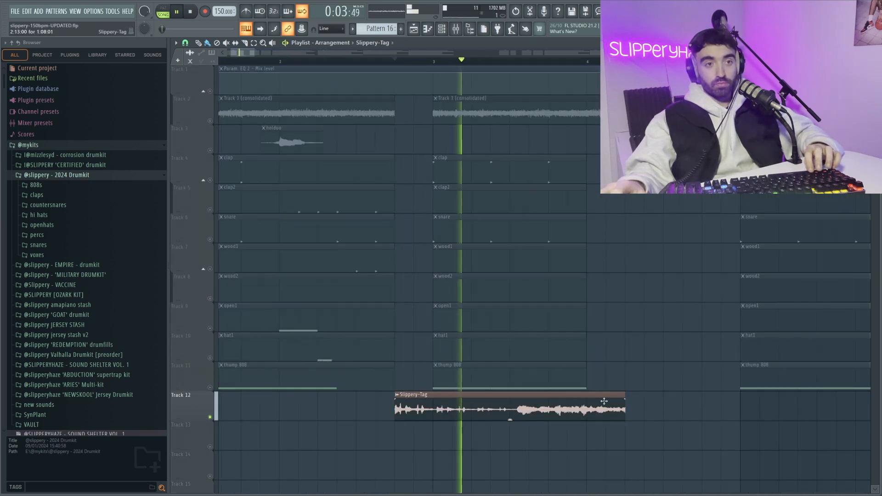
pyautogui.moveTo(624, 396); pyautogui.dragTo(518, 396)
pyautogui.press('space')
# Return all playlist tracks from solo to active and play the arrangement from the beginning.
pyautogui.rightClick(210, 387)
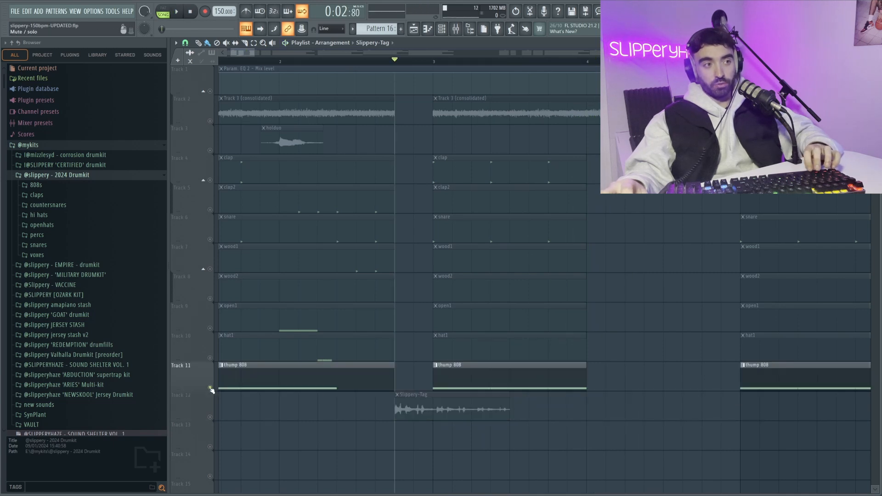
pyautogui.rightClick(210, 388)
pyautogui.scroll(-5, 224, 370)
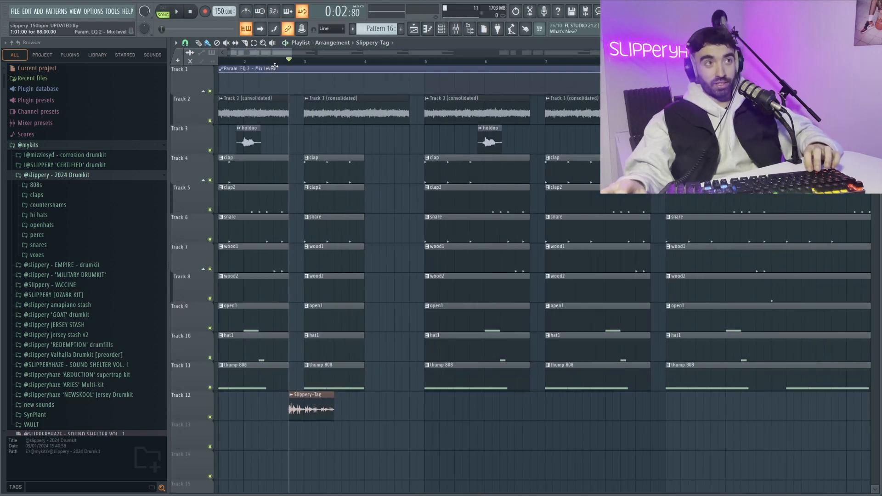
pyautogui.scroll(-4, 277, 67)
pyautogui.press('space')
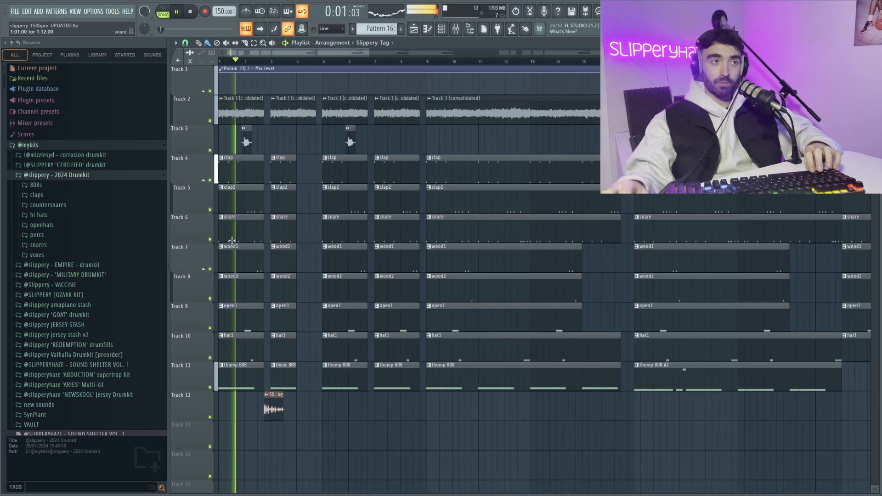
# Play the full arrangement from the beginning into the drumless breakdown at bar 41, examining the clip layout of each section along the way.
pyautogui.scroll(3, 238, 234)
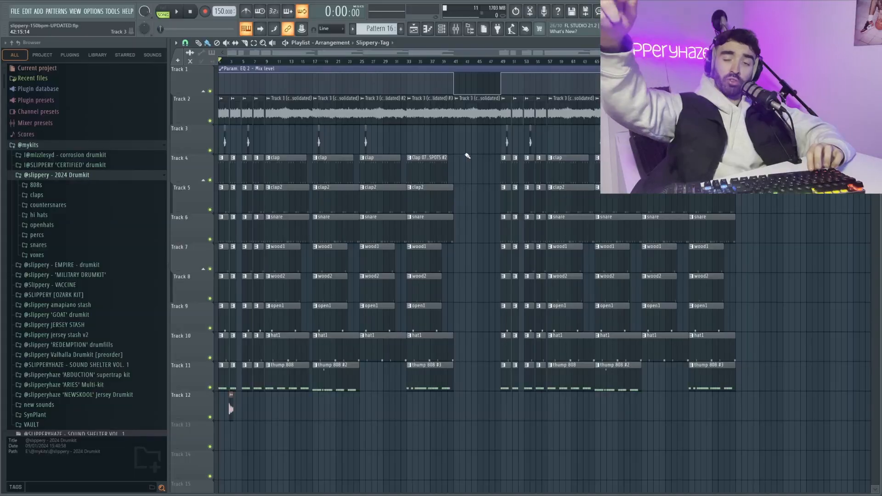
pyautogui.press('space')
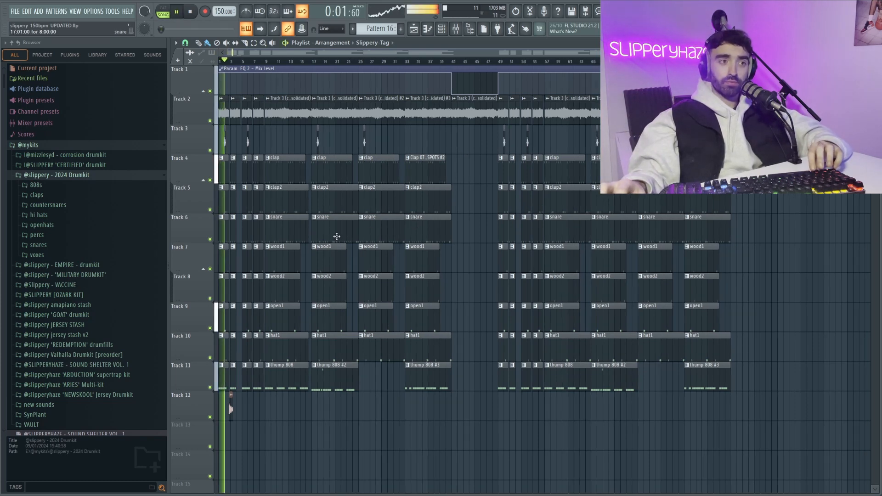
pyautogui.scroll(4, 229, 245)
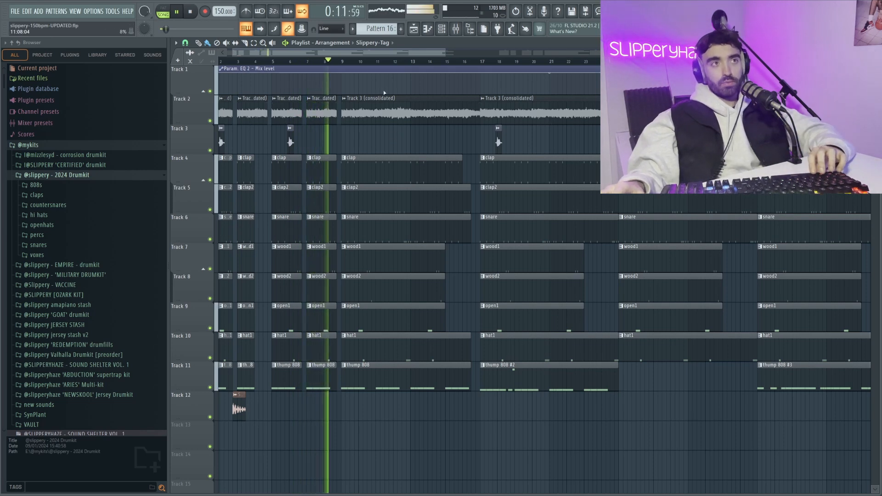
pyautogui.press('space')
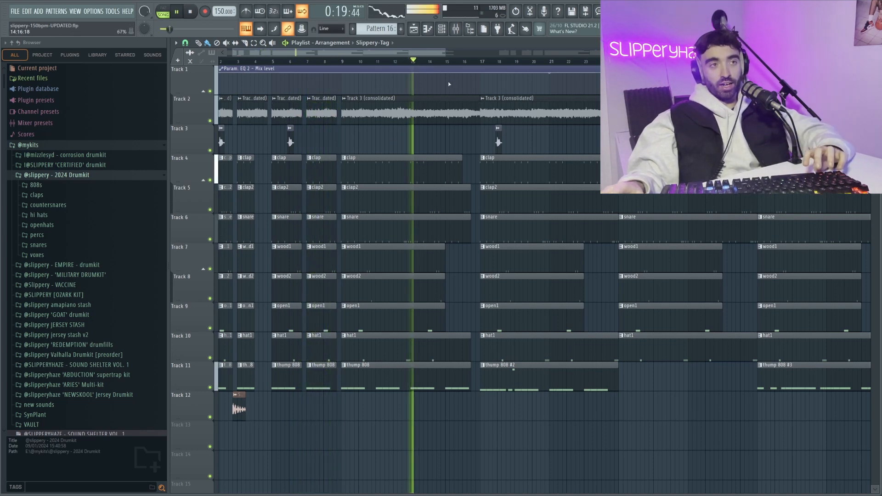
pyautogui.press('space')
pyautogui.scroll(3, 489, 433)
pyautogui.scroll(-1, 533, 386)
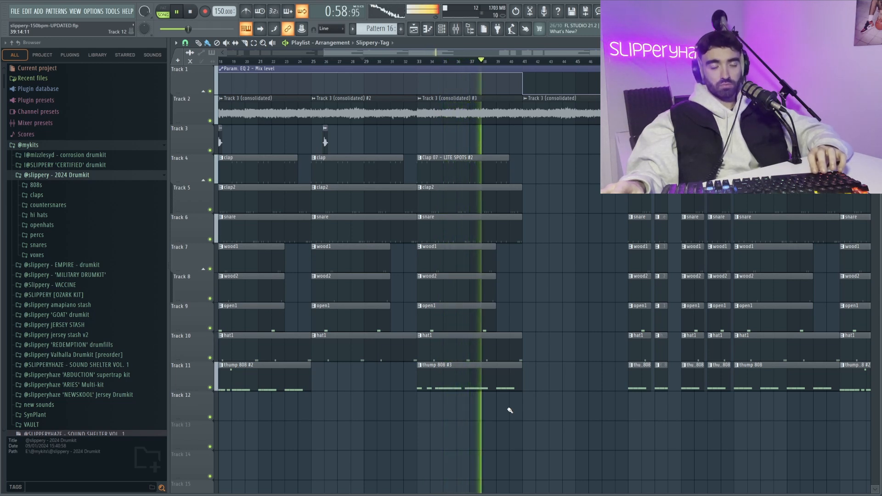
pyautogui.scroll(-3, 514, 411)
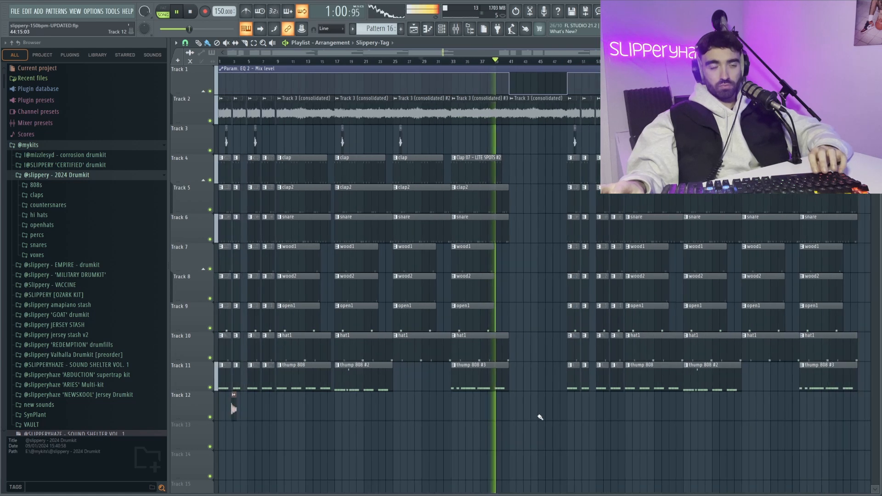
pyautogui.scroll(-2, 508, 431)
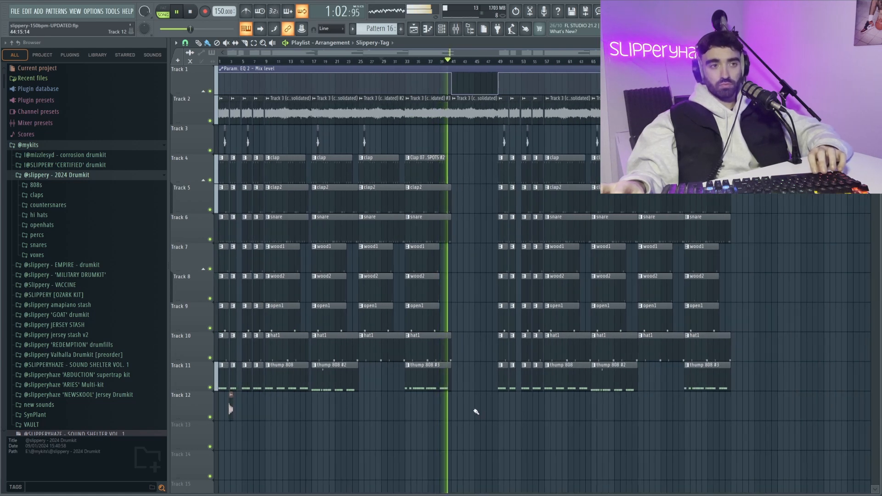
pyautogui.scroll(3, 474, 409)
pyautogui.scroll(-1, 474, 403)
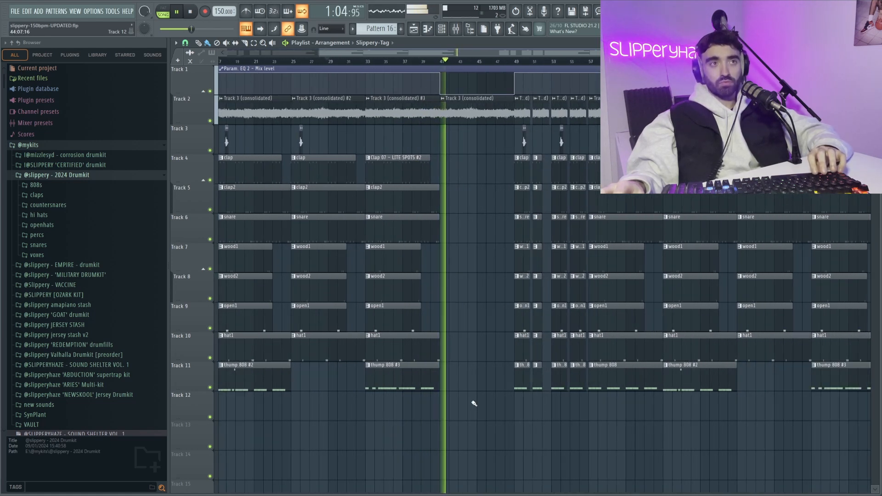